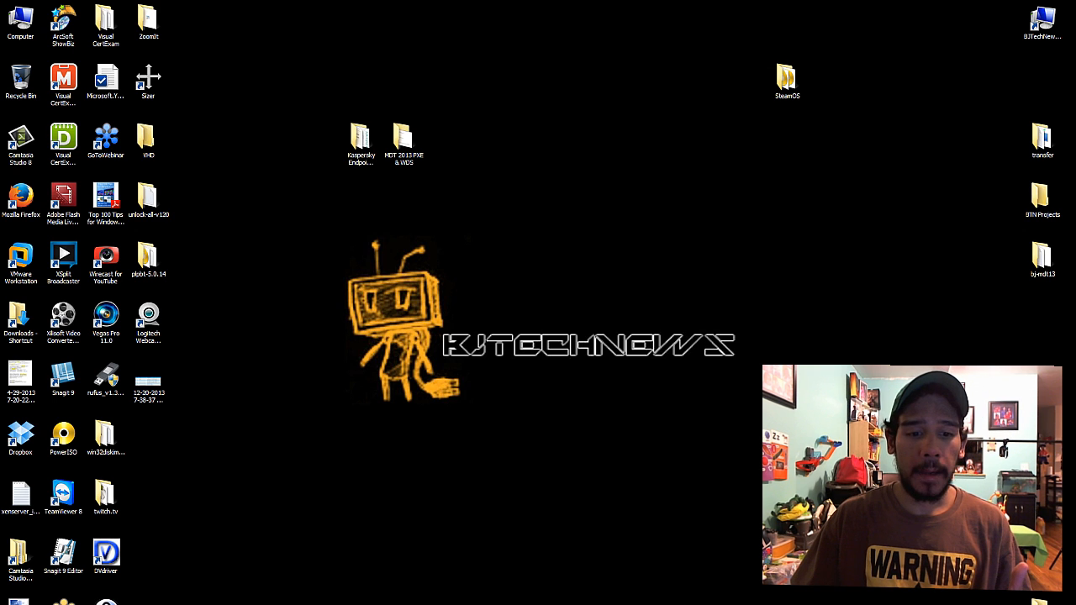
# Review the Windows 8.1 x64 operating system and its task sequence folder in the Deployment Workbench's BTN Deployment Share.
pyautogui.moveTo(340, 604)
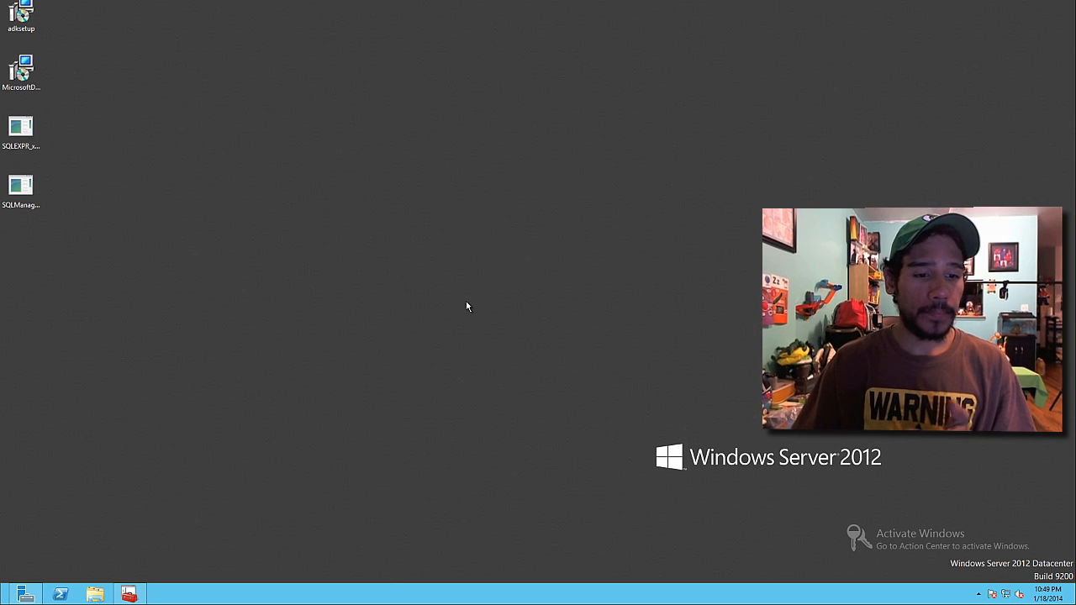
pyautogui.click(129, 594)
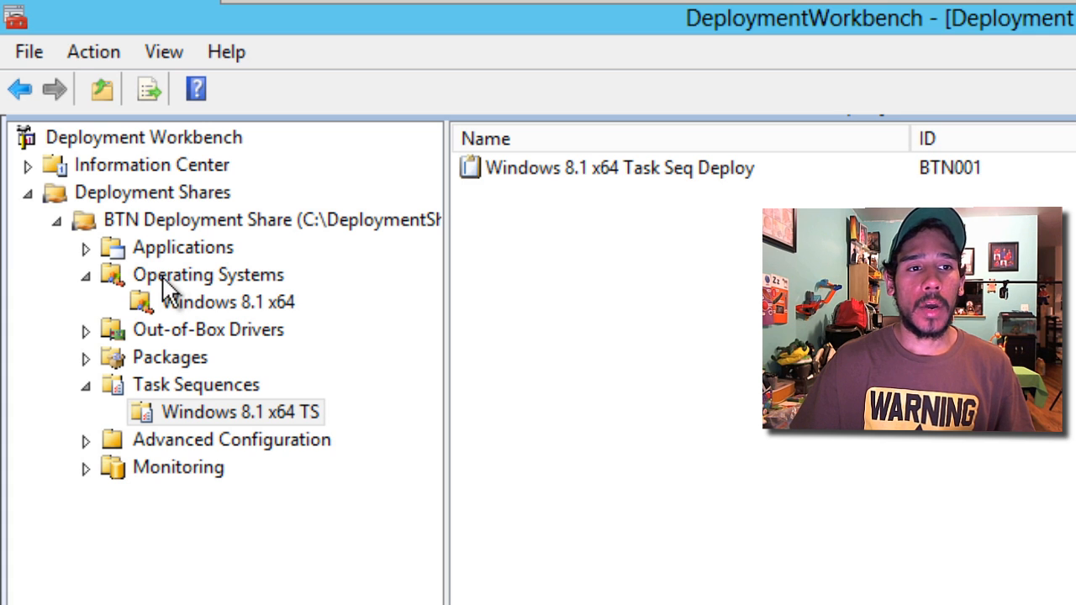
pyautogui.click(220, 303)
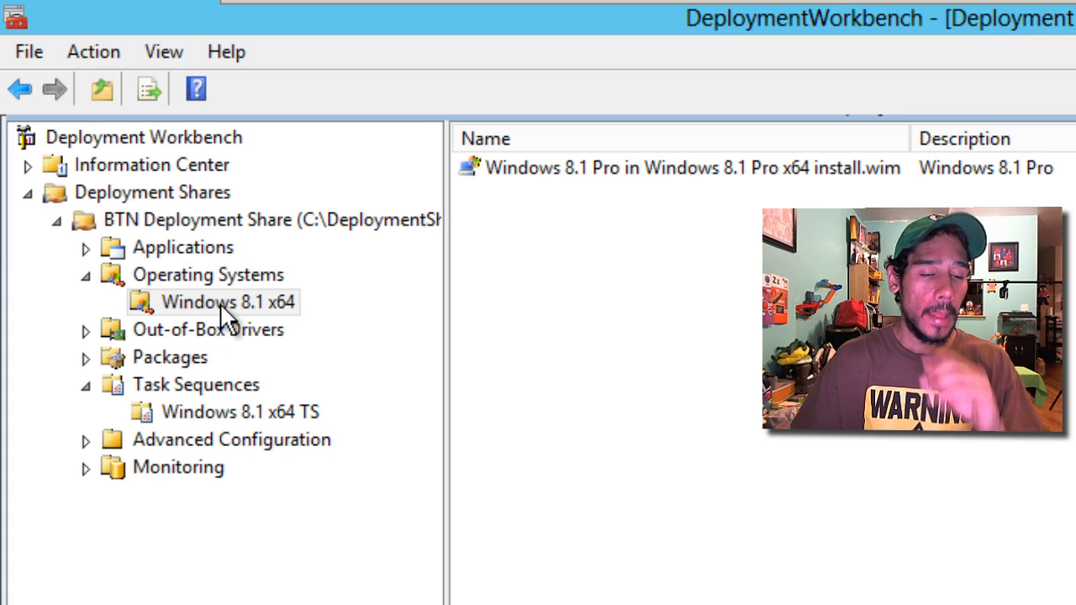
pyautogui.click(258, 407)
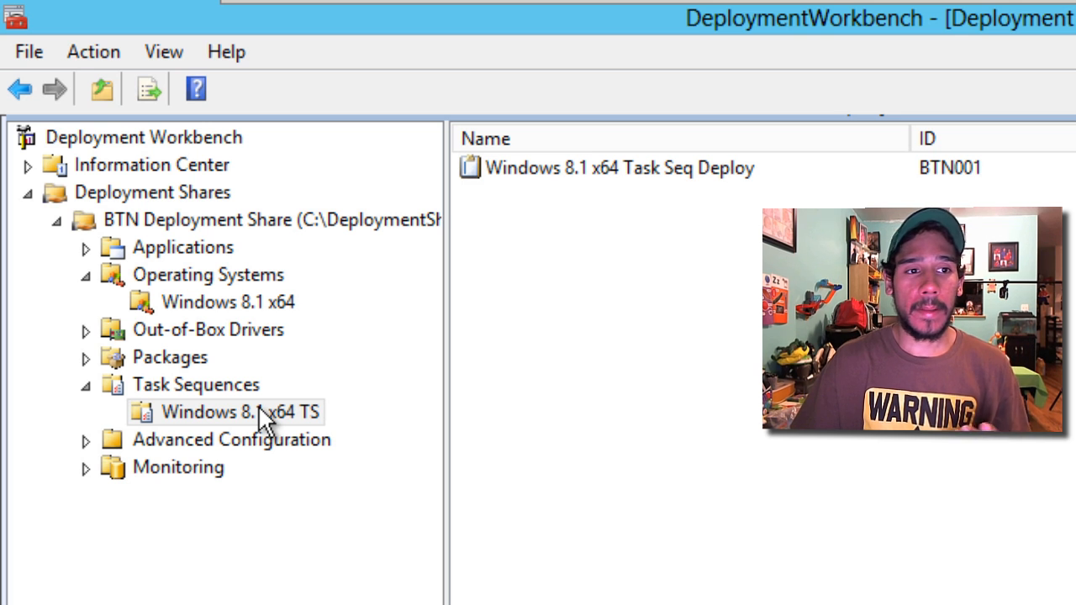
pyautogui.rightClick(209, 223)
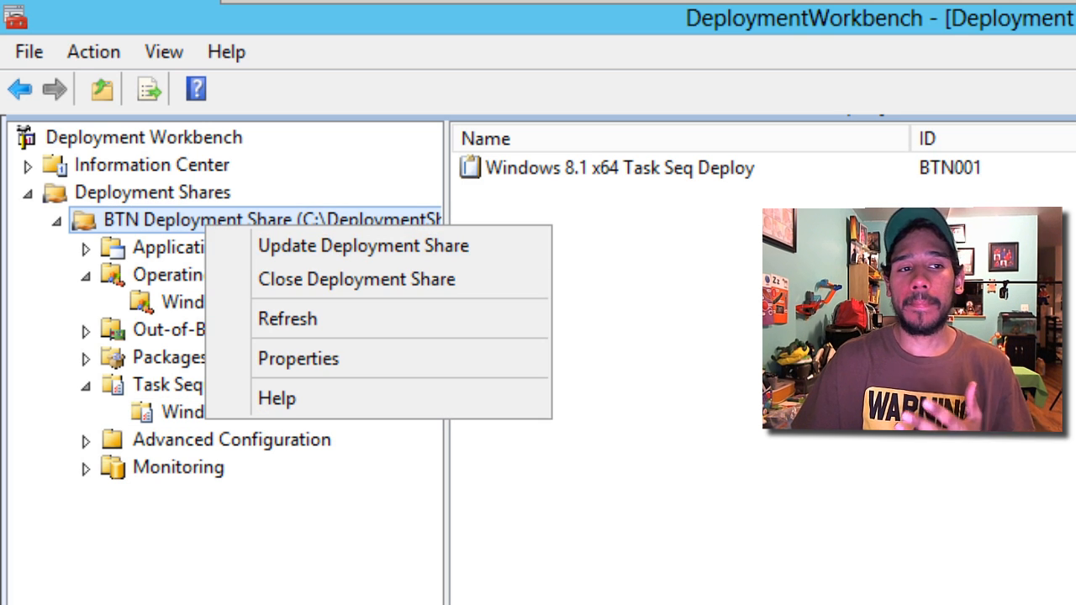
pyautogui.press('Escape')
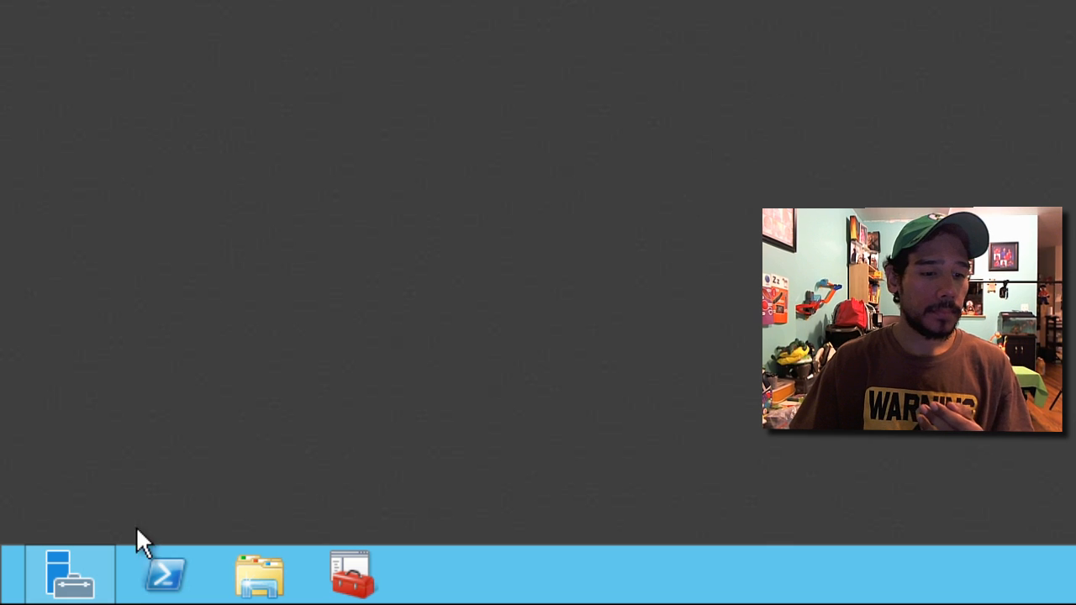
# Start adding roles and features in Server Manager, using role-based installation on the WIN-CG1BKCKK1RR server.
pyautogui.click(67, 580)
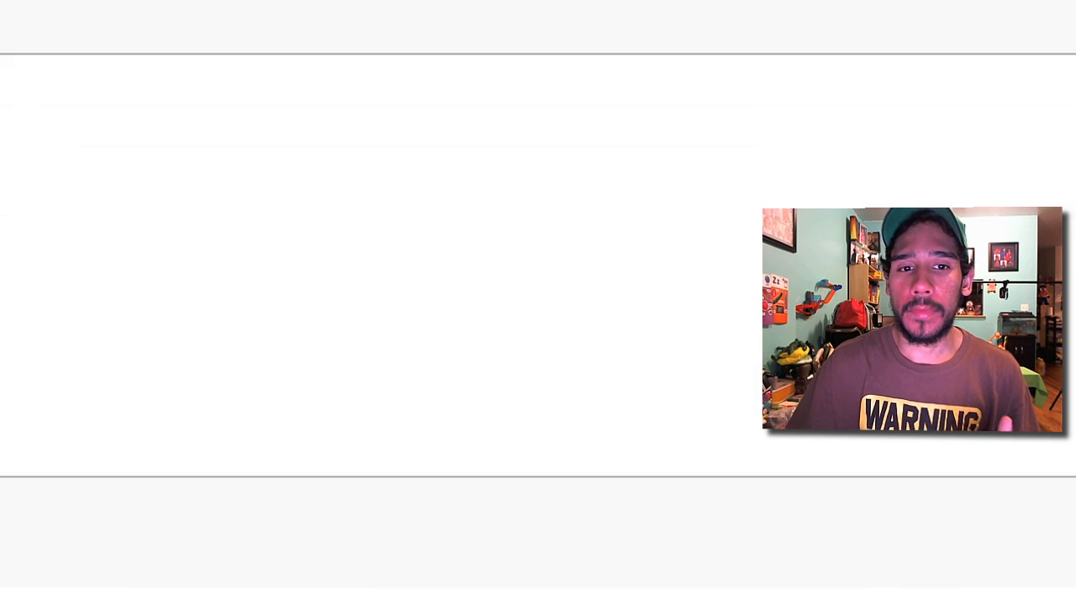
pyautogui.click(760, 88)
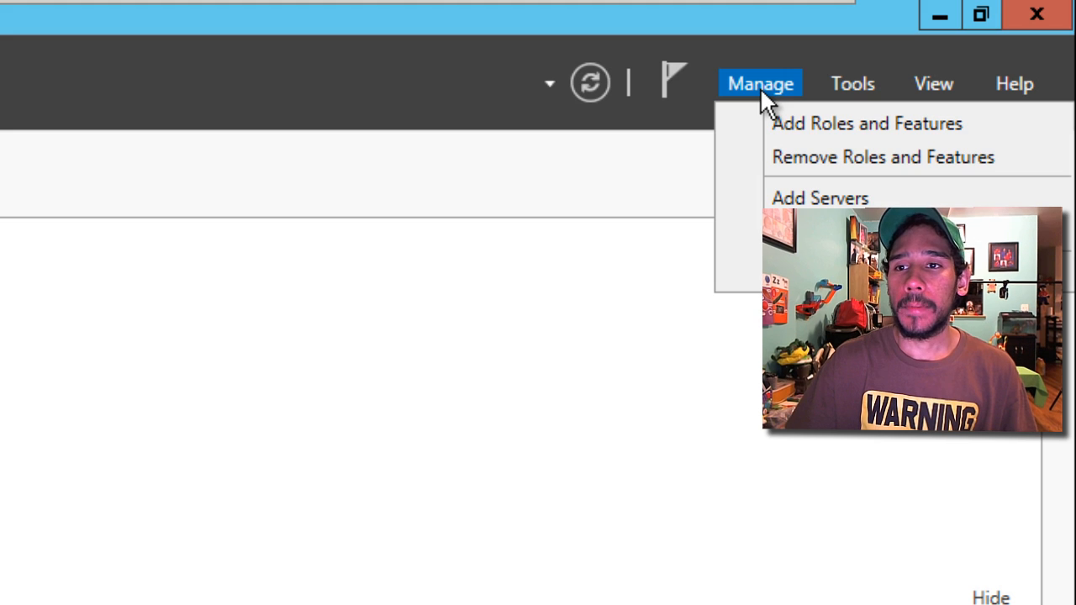
pyautogui.click(805, 122)
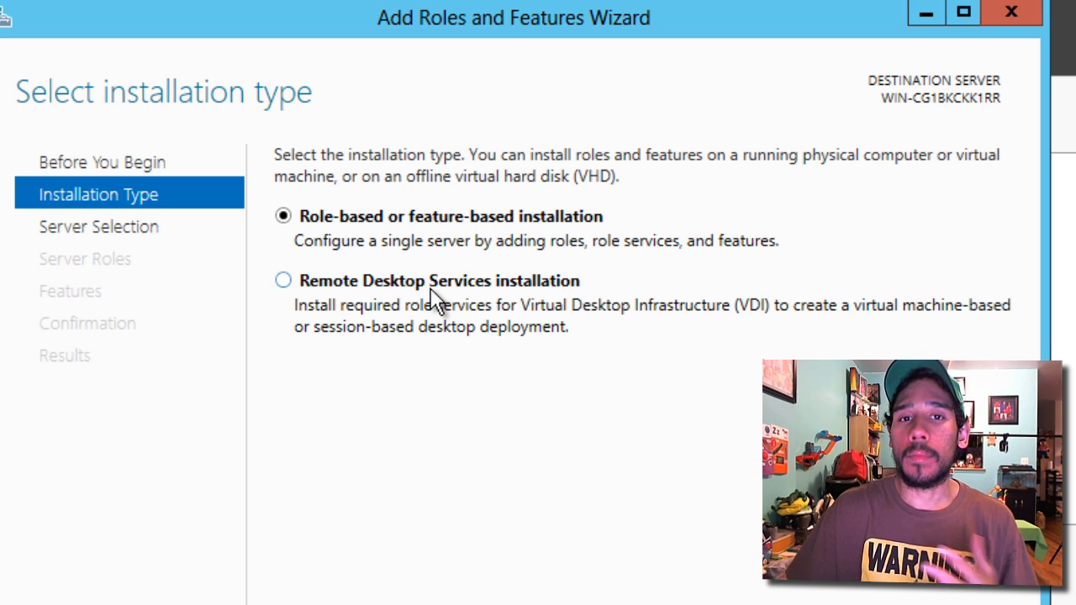
pyautogui.click(727, 604)
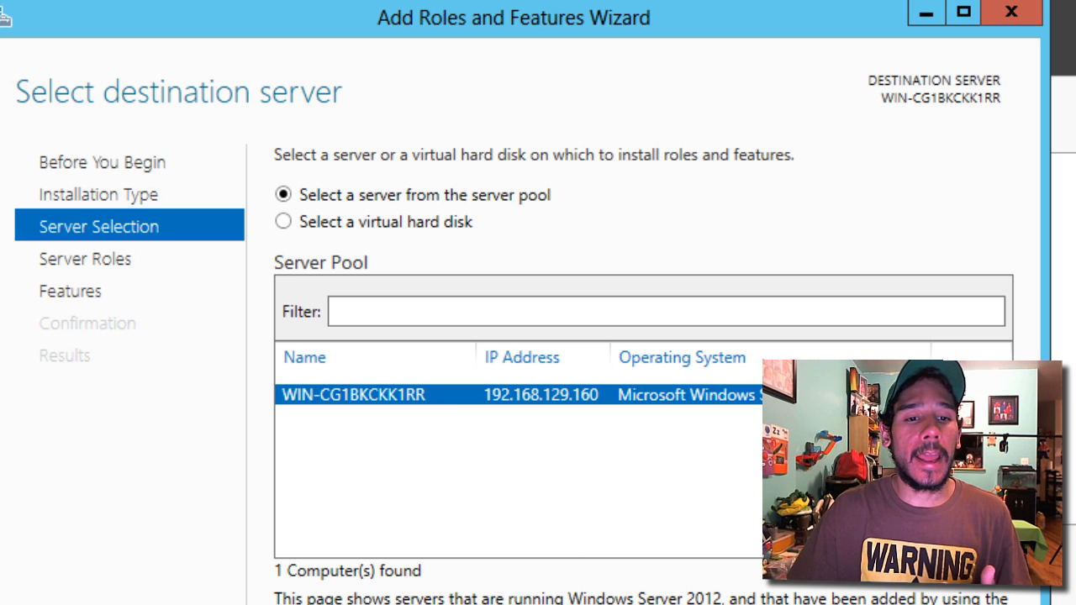
pyautogui.click(706, 601)
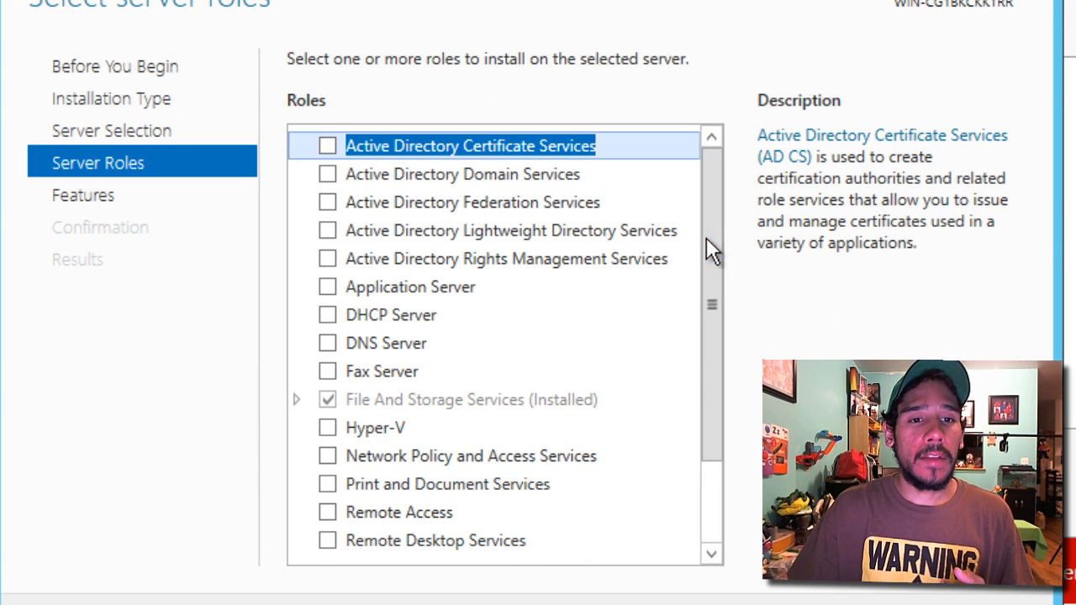
# Select the Windows Deployment Services role, adding its required features with management tools included.
pyautogui.moveTo(706, 237); pyautogui.dragTo(723, 475)
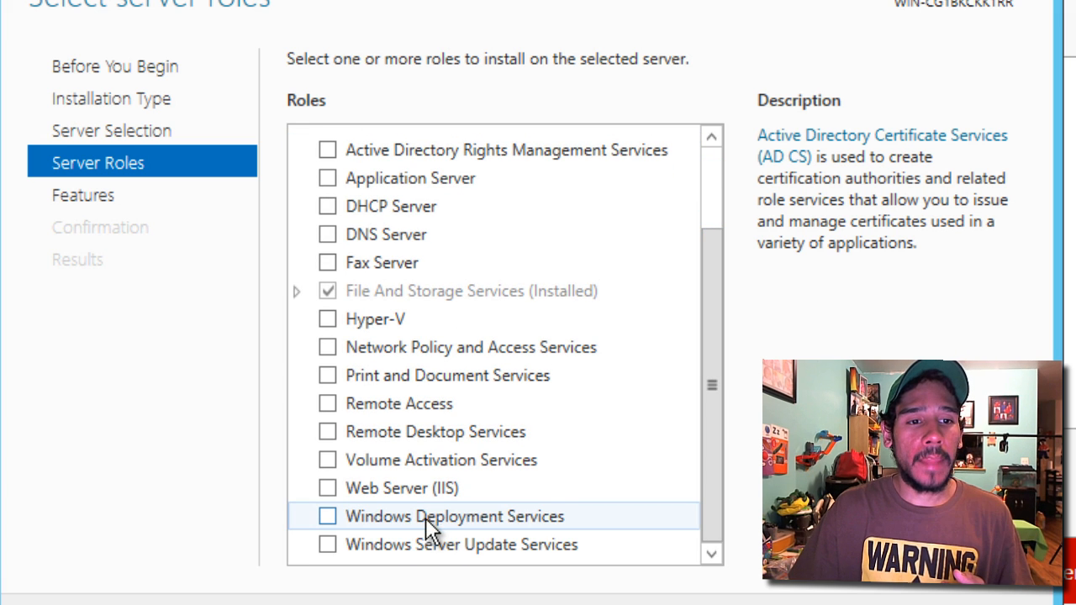
pyautogui.click(460, 525)
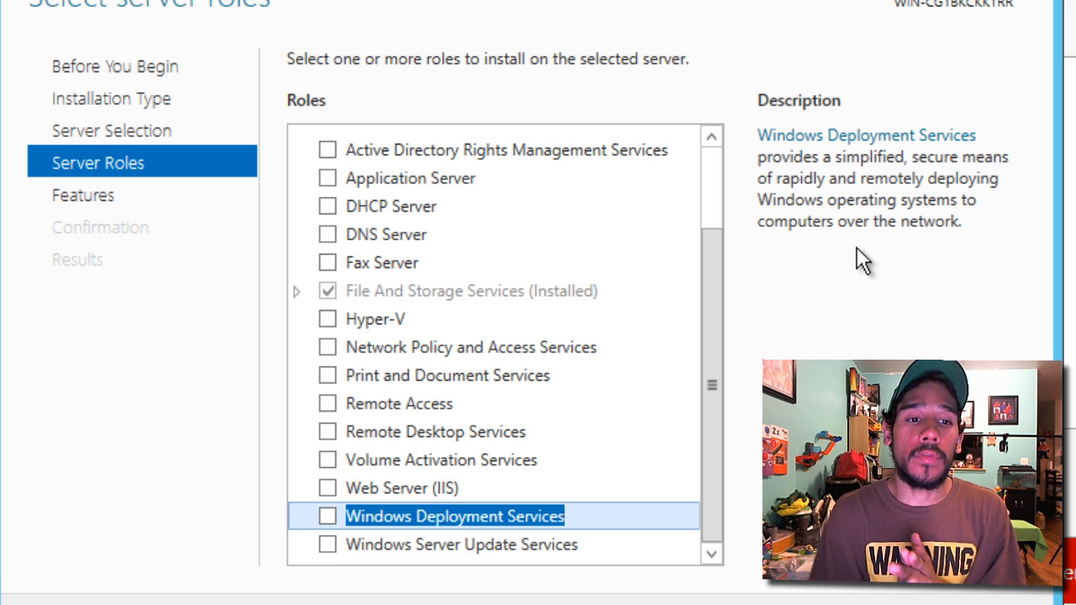
pyautogui.click(328, 517)
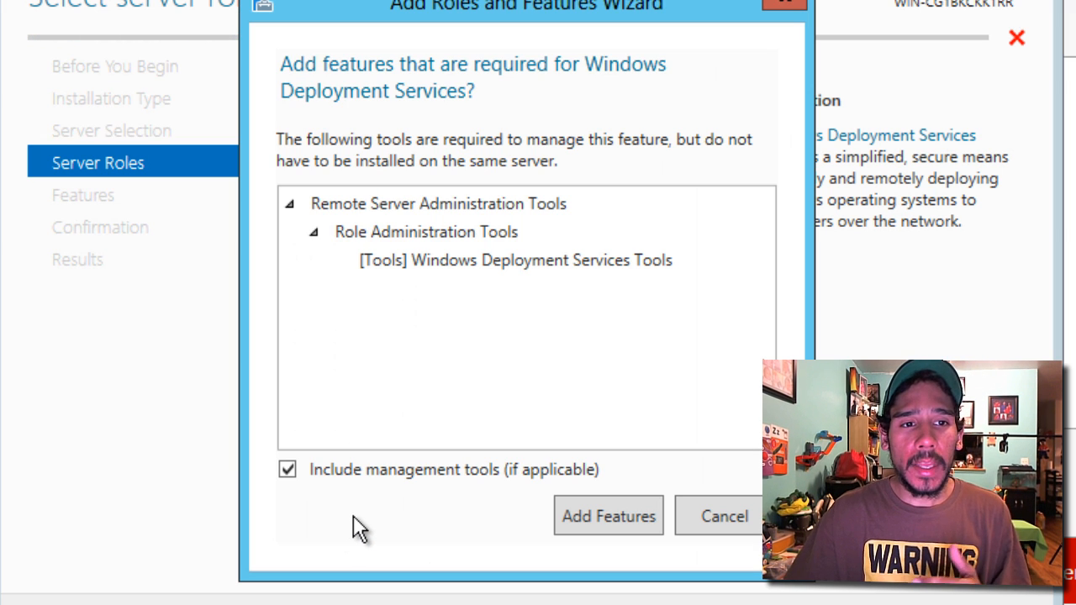
pyautogui.click(600, 526)
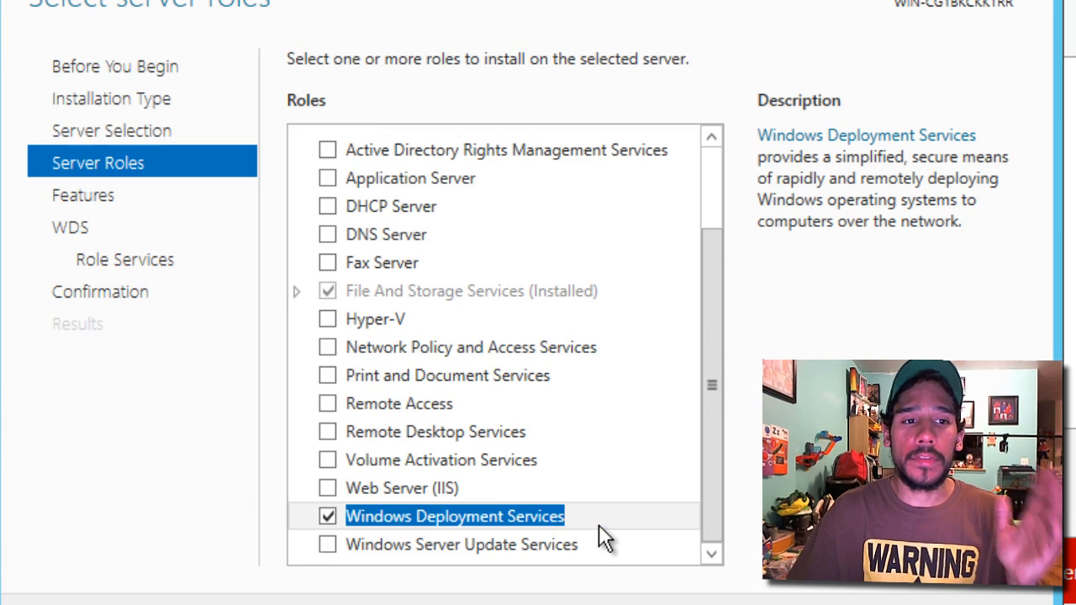
pyautogui.hotkey('alt', 'n')
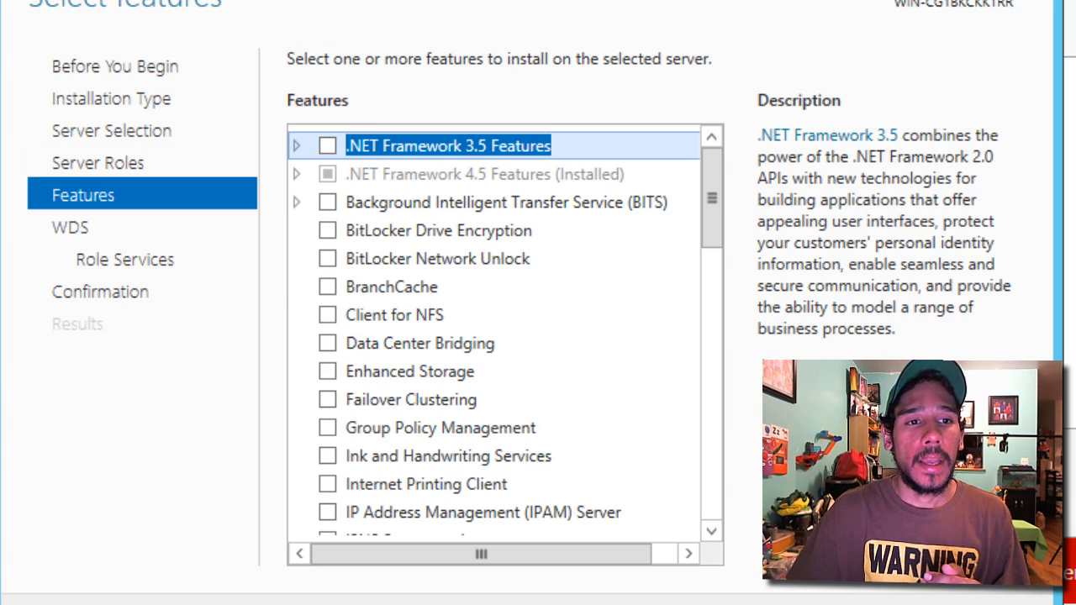
# Continue without extra features and keep both the Deployment Server and Transport Server role services selected.
pyautogui.moveTo(713, 240); pyautogui.dragTo(726, 520)
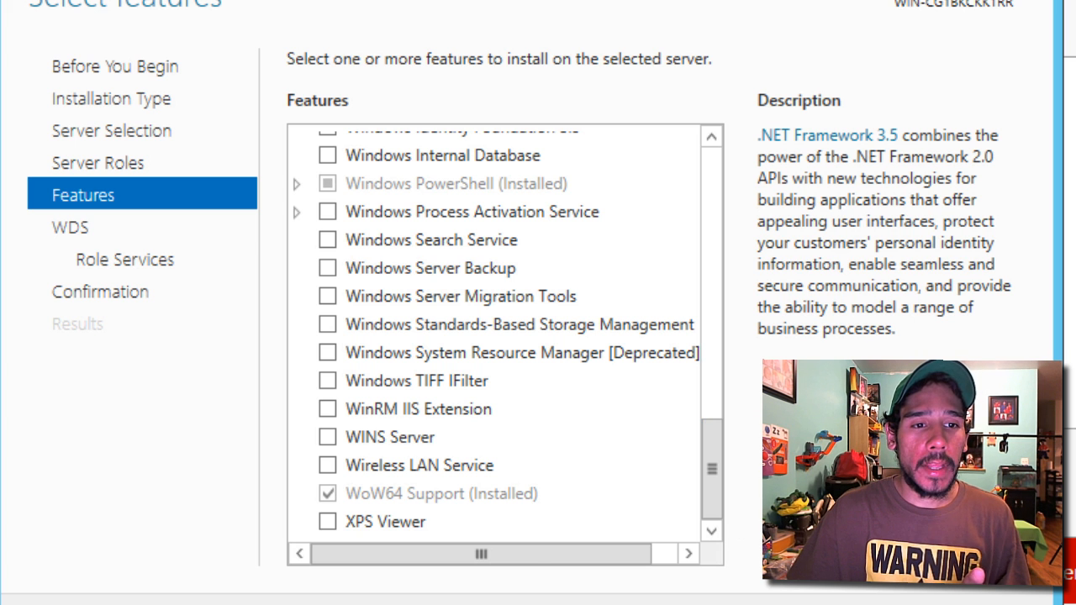
pyautogui.hotkey('alt', 'n')
pyautogui.hotkey('alt', 'n')
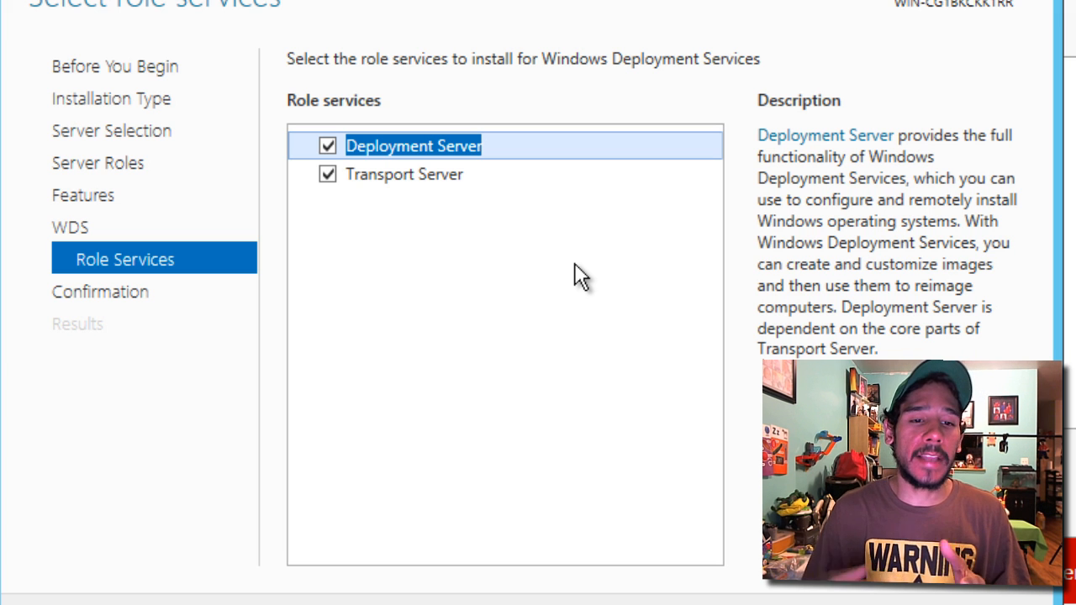
pyautogui.click(751, 604)
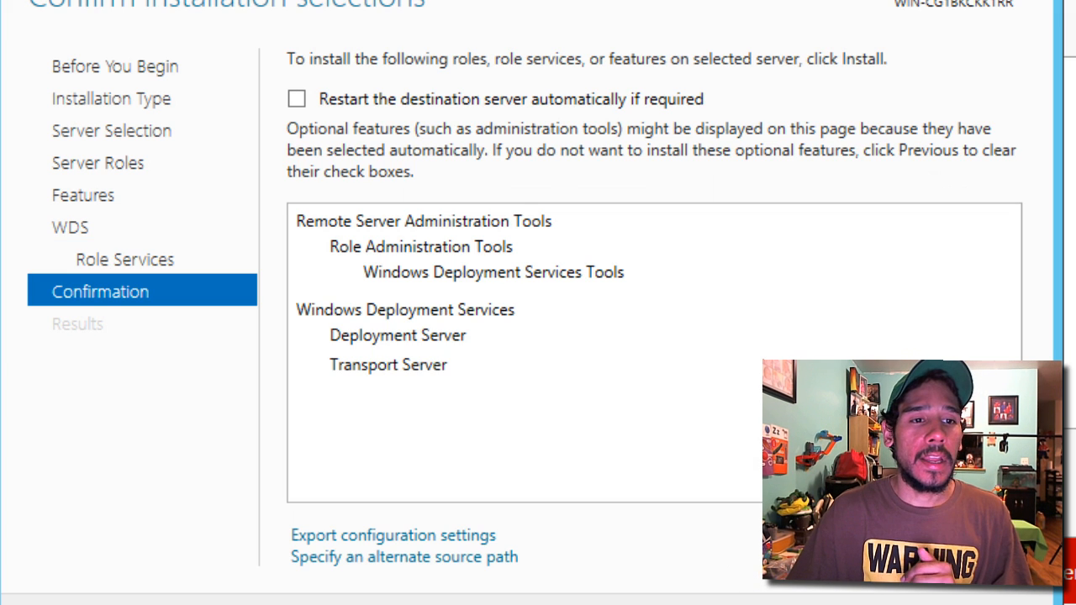
# Allow the destination server to restart automatically if required and install the Windows Deployment Services role.
pyautogui.click(303, 104)
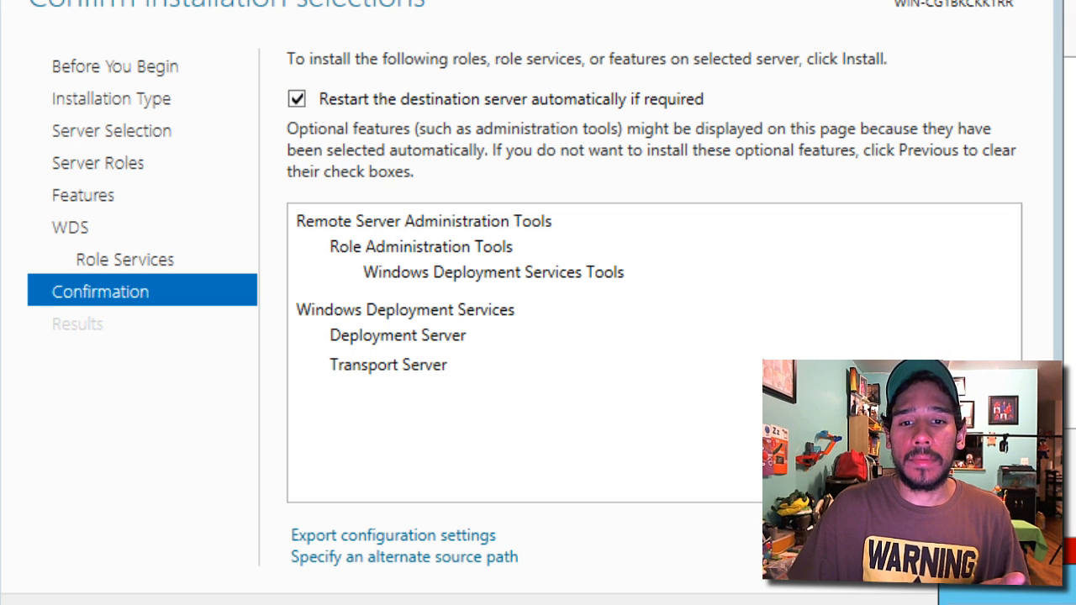
pyautogui.press('Return')
pyautogui.click(866, 604)
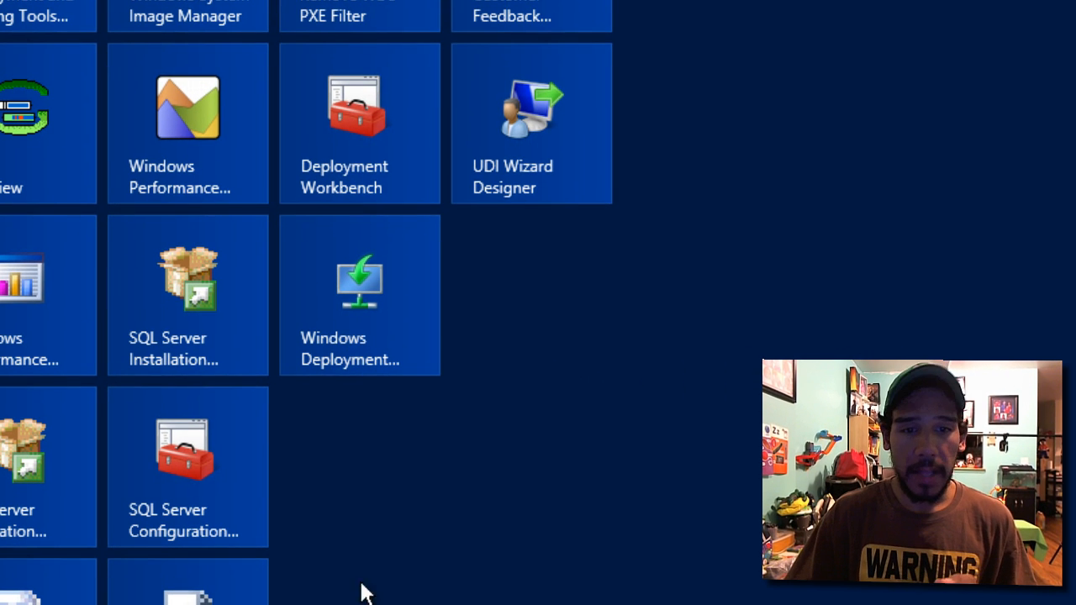
# Pin Windows Deployment Services to the taskbar and open its console from the desktop.
pyautogui.rightClick(365, 308)
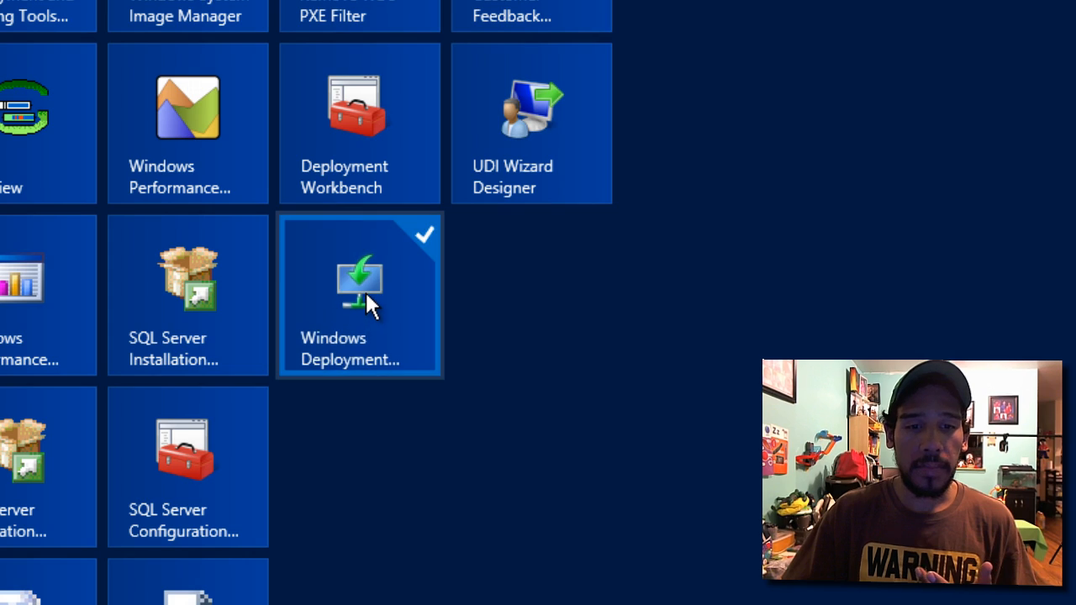
pyautogui.click(9, 604)
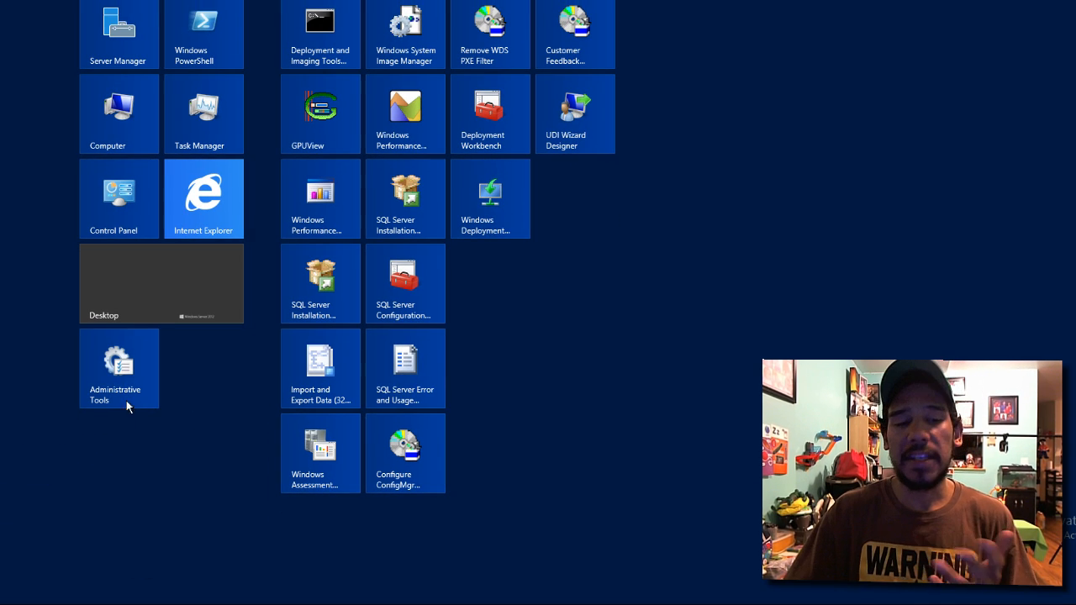
pyautogui.click(87, 361)
pyautogui.click(195, 593)
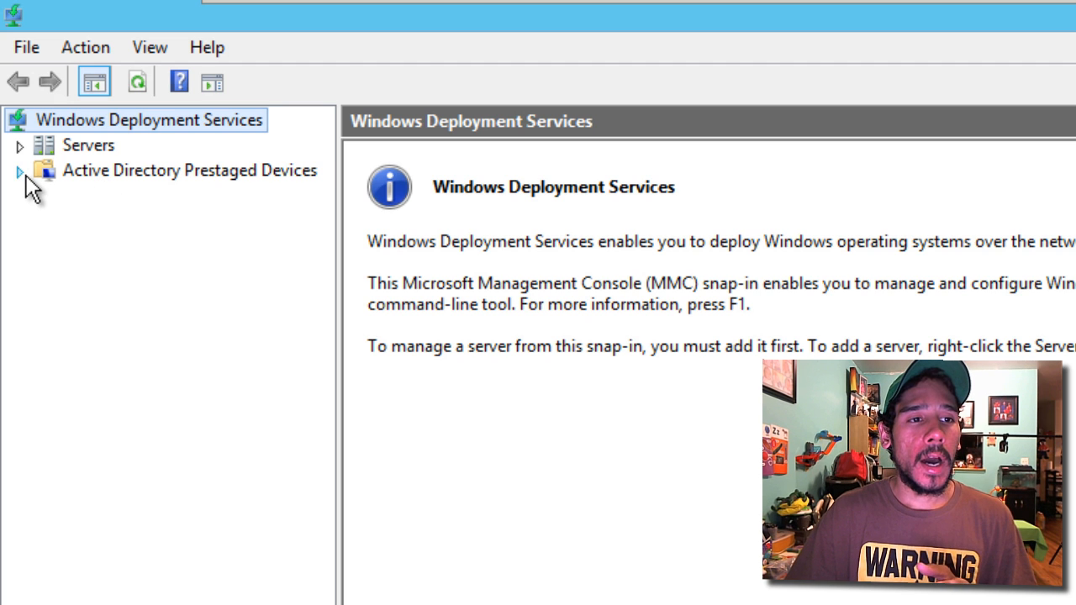
# Examine the Active Directory Prestaged Devices node and the WIN-CG1BKCKK1RR server's configuration status.
pyautogui.click(147, 177)
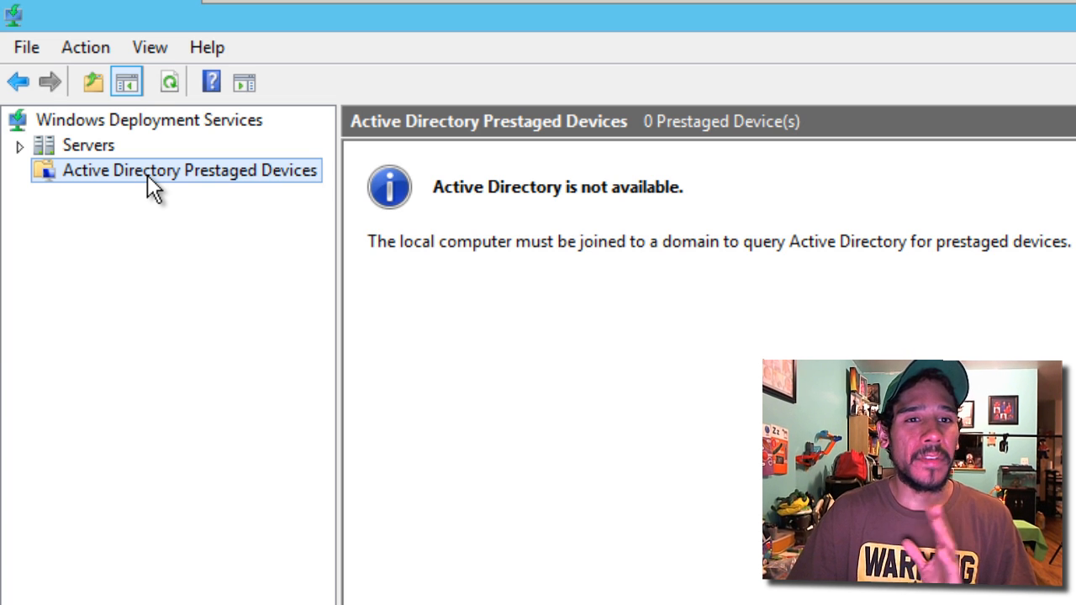
pyautogui.click(20, 146)
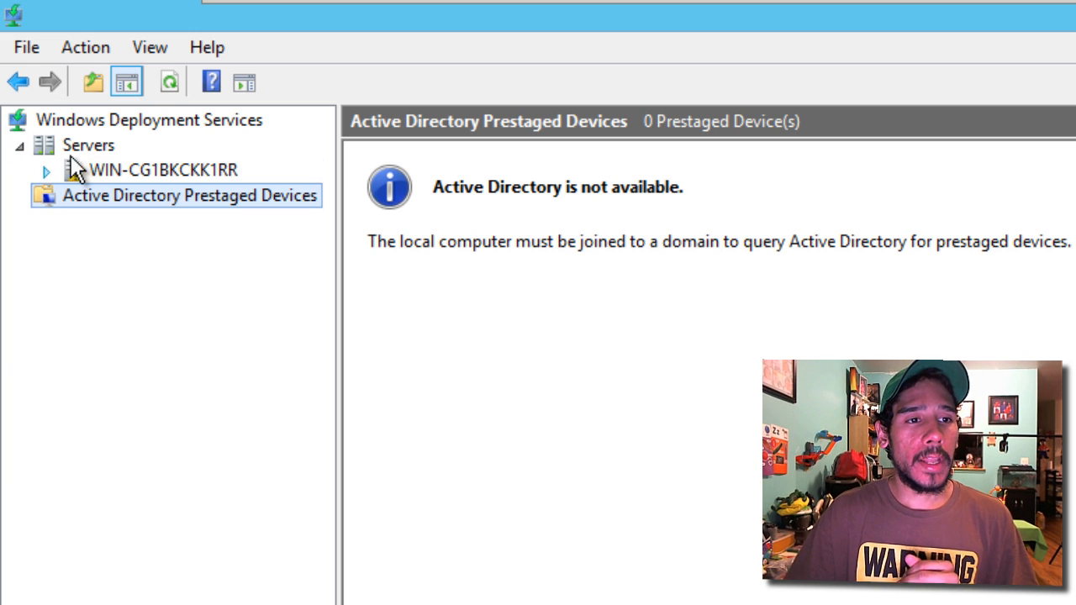
pyautogui.click(160, 172)
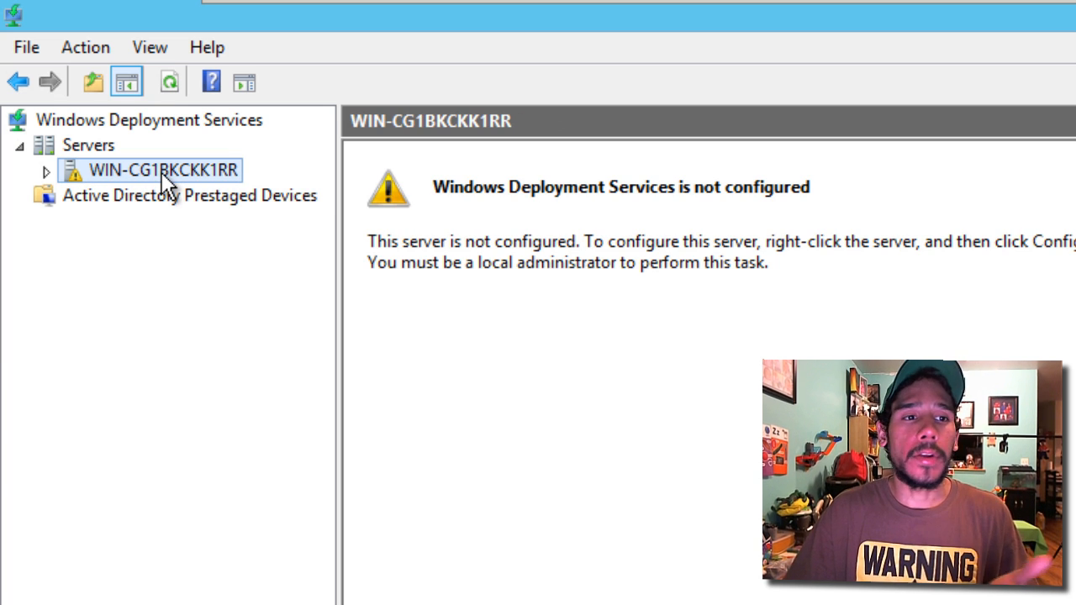
pyautogui.click(46, 171)
# Start configuring the WIN-CG1BKCKK1RR server and proceed through the install options to the remote installation folder location.
pyautogui.rightClick(155, 169)
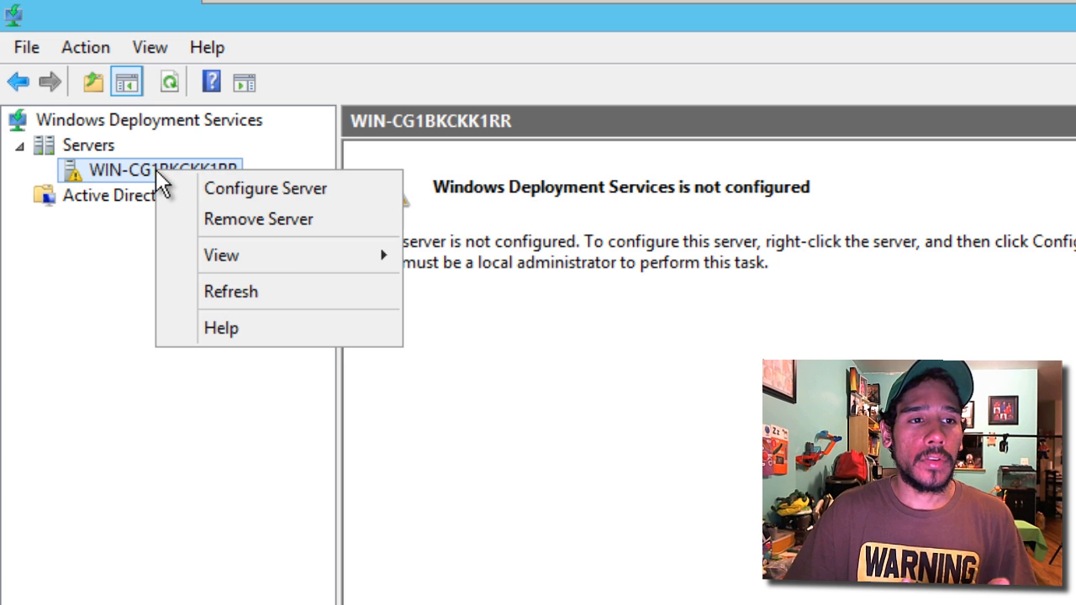
pyautogui.click(225, 188)
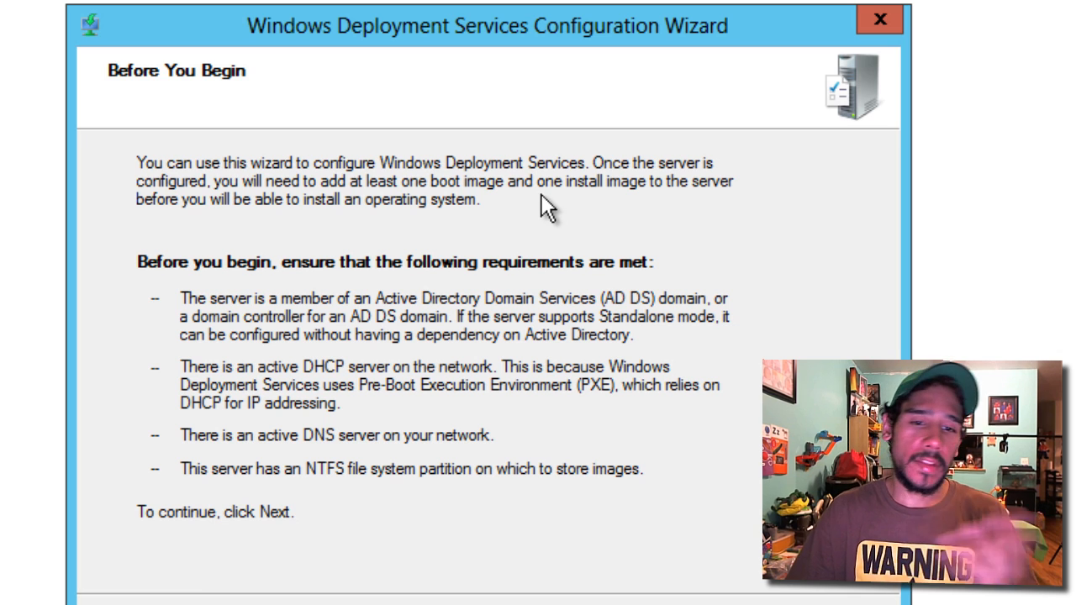
pyautogui.press('Return')
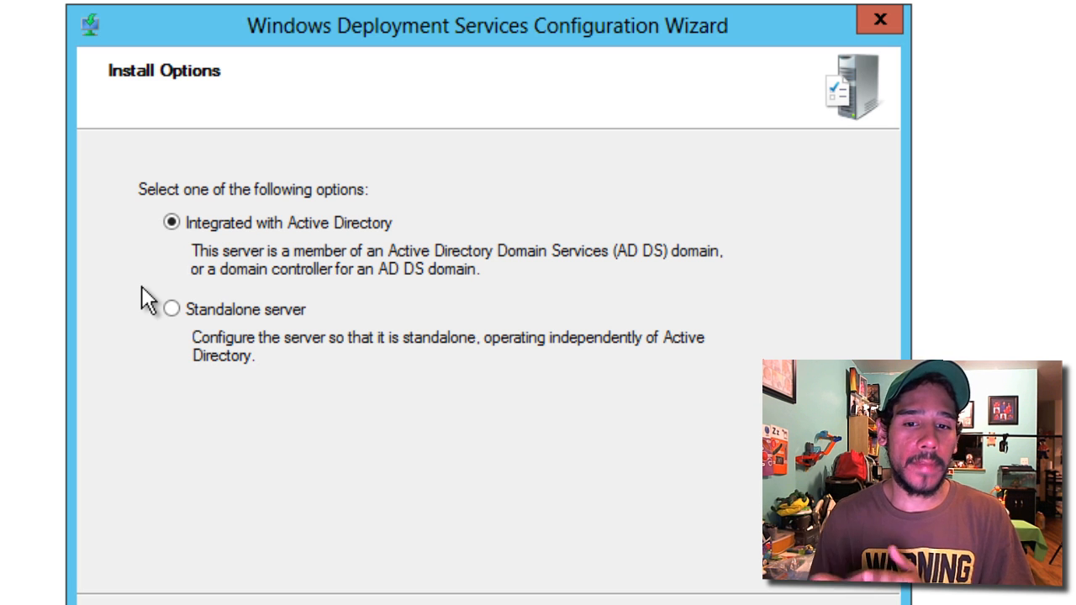
pyautogui.click(768, 588)
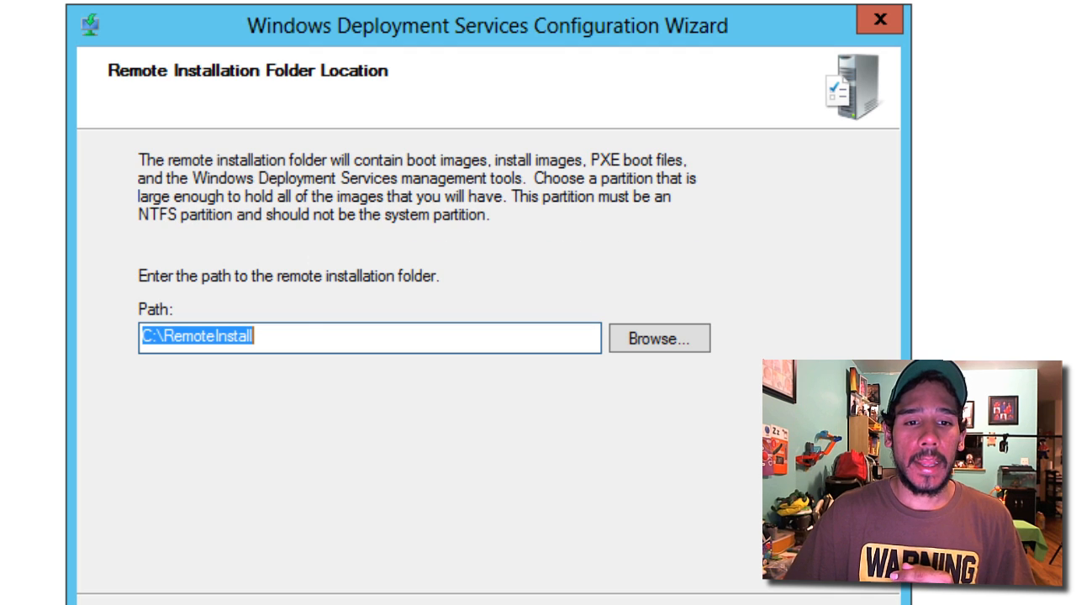
# Keep C:\RemoteInstall as the remote installation folder and accept storing it on the Windows system volume.
pyautogui.click(305, 336)
pyautogui.doubleClick(211, 336)
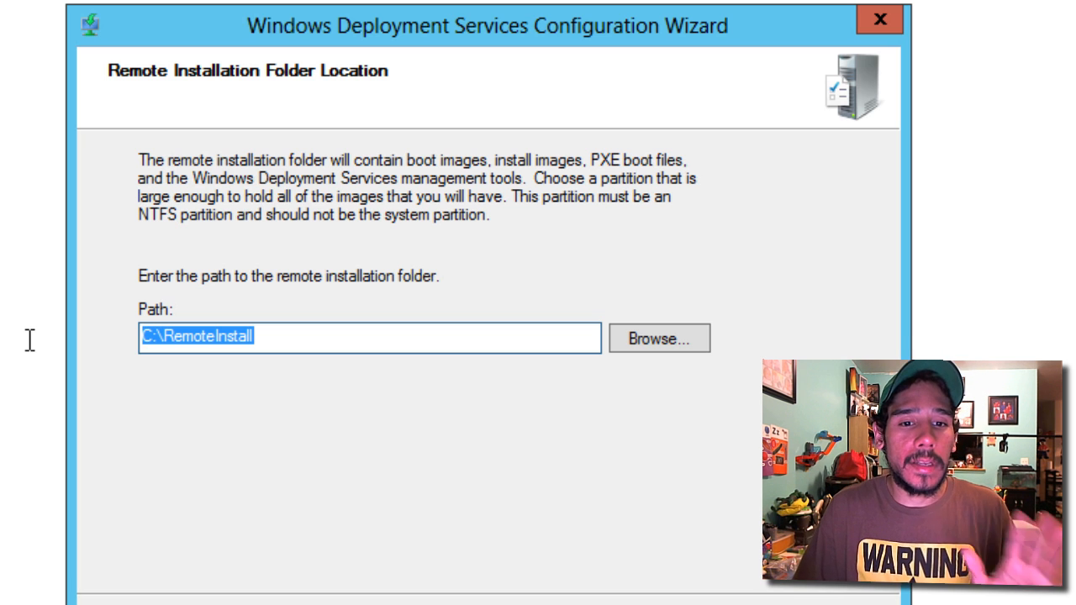
pyautogui.click(718, 604)
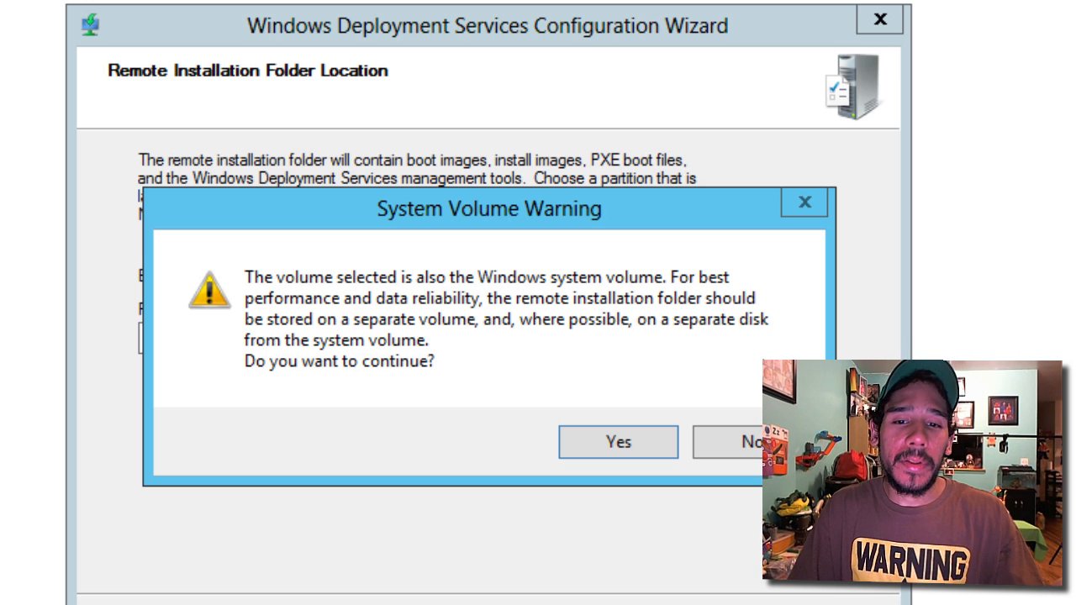
pyautogui.click(618, 442)
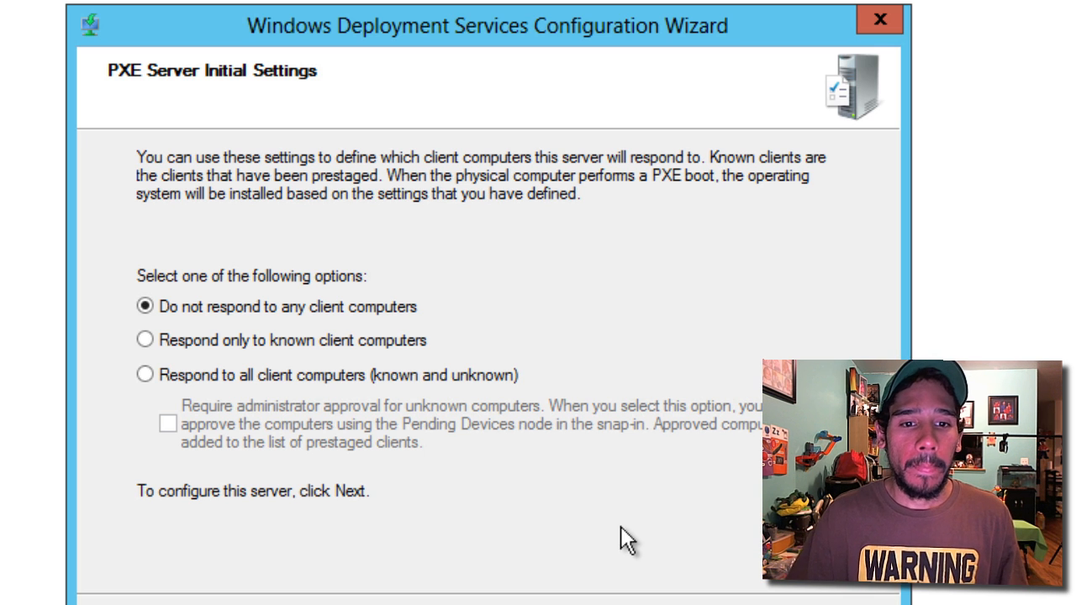
# Try to set the PXE server to respond to all client computers, known and unknown.
pyautogui.click(224, 379)
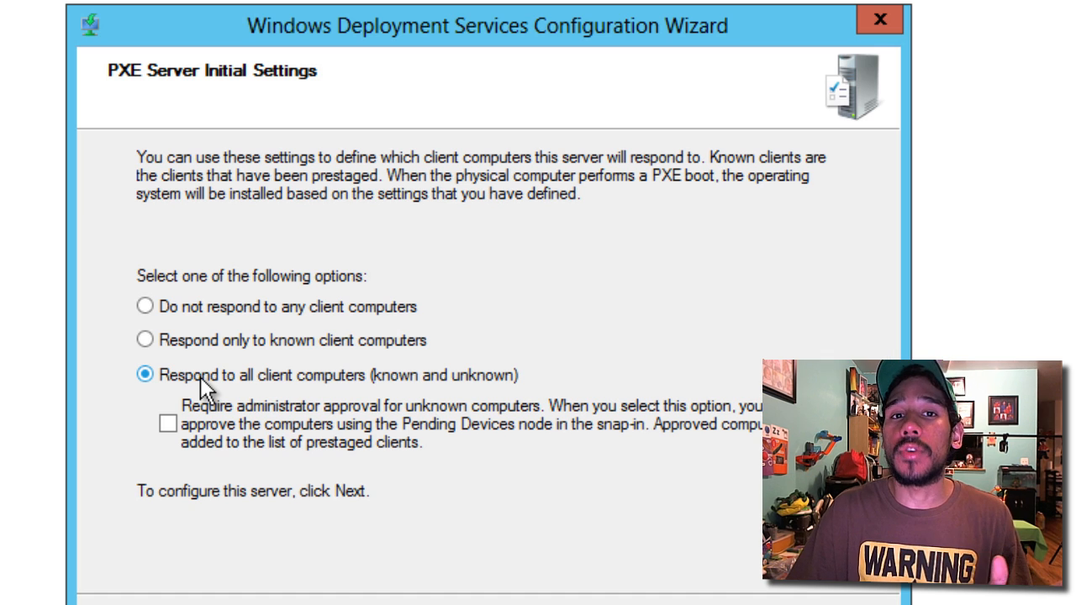
pyautogui.click(681, 604)
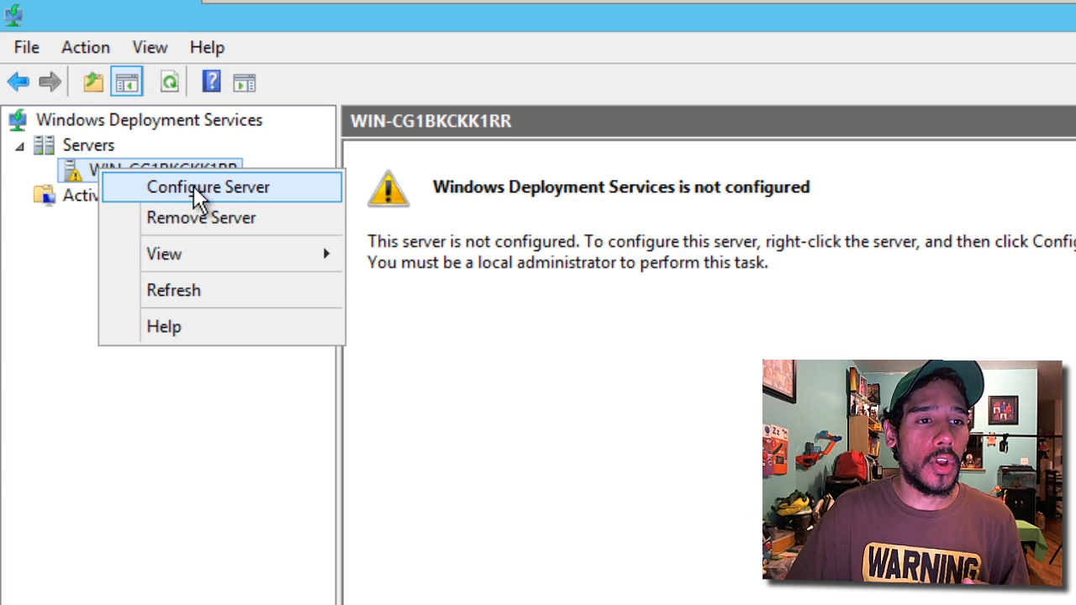
# Reconfigure the WIN-CG1BKCKK1RR server as a standalone server, keeping the default remote installation folder on the system volume.
pyautogui.click(195, 189)
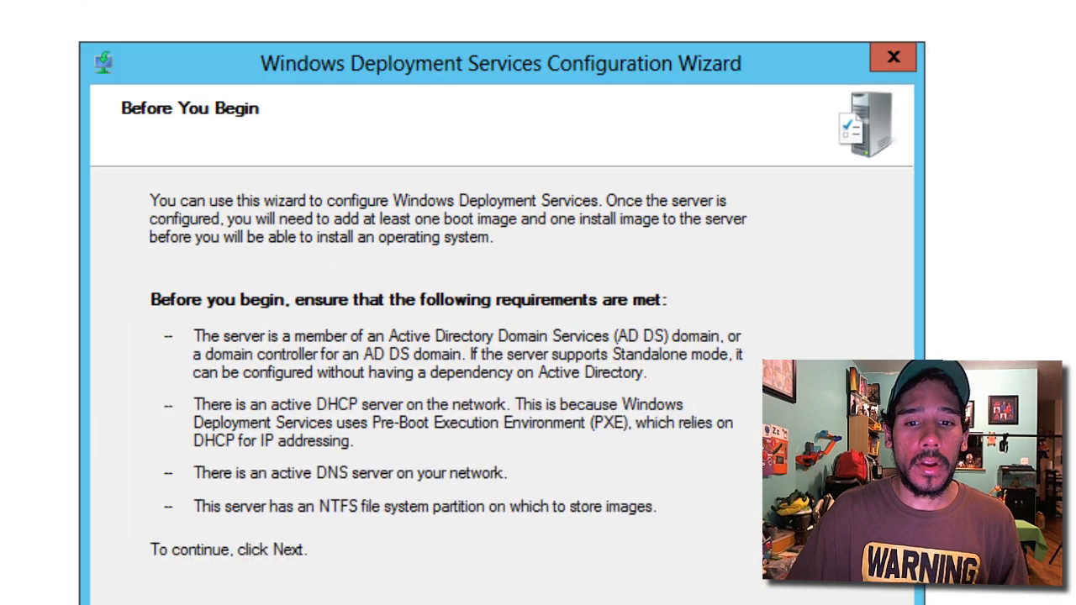
pyautogui.click(636, 604)
pyautogui.click(201, 313)
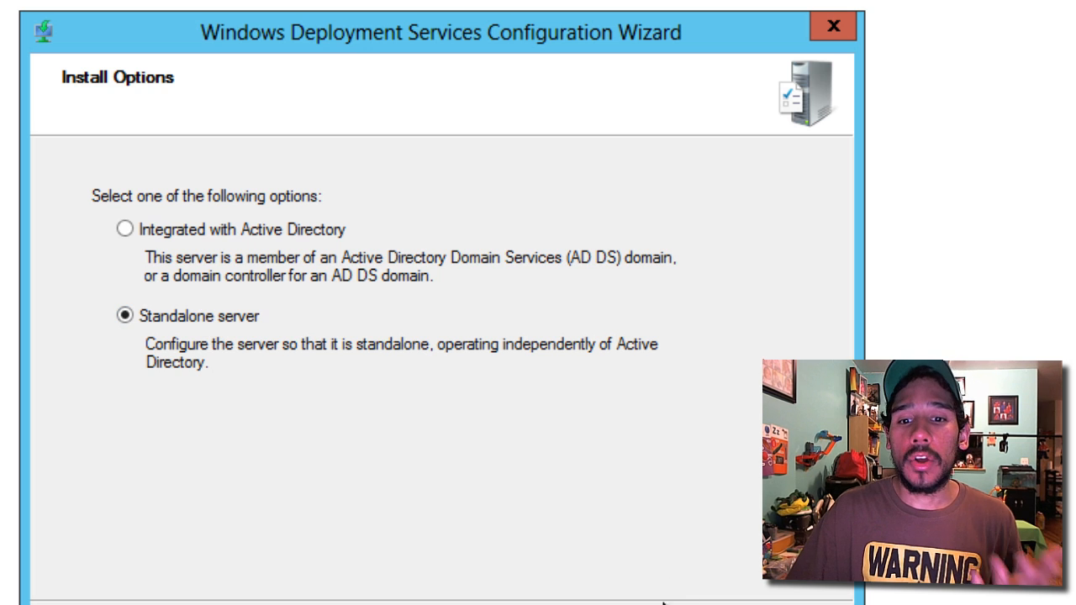
pyautogui.click(648, 602)
pyautogui.click(647, 602)
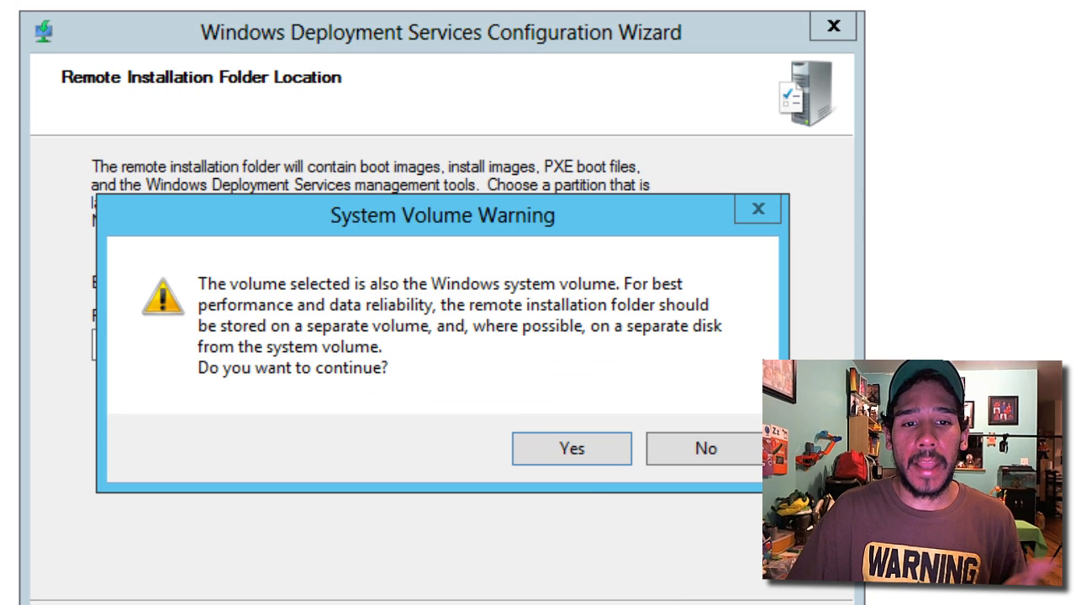
pyautogui.click(569, 449)
# Set the PXE server to respond to all client computers (known and unknown) and finish without adding images now.
pyautogui.click(220, 382)
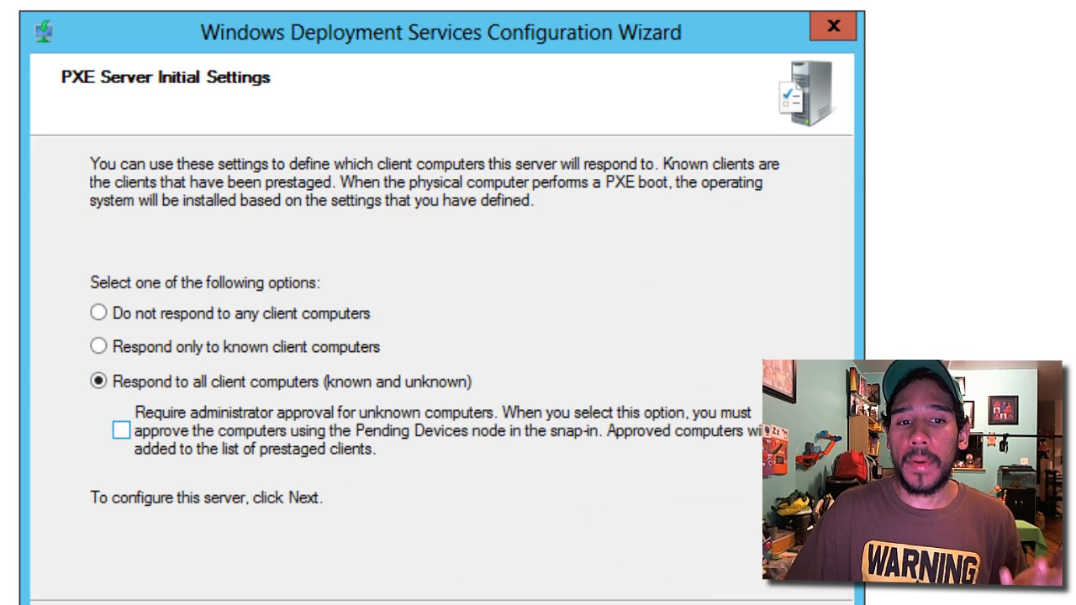
pyautogui.click(647, 601)
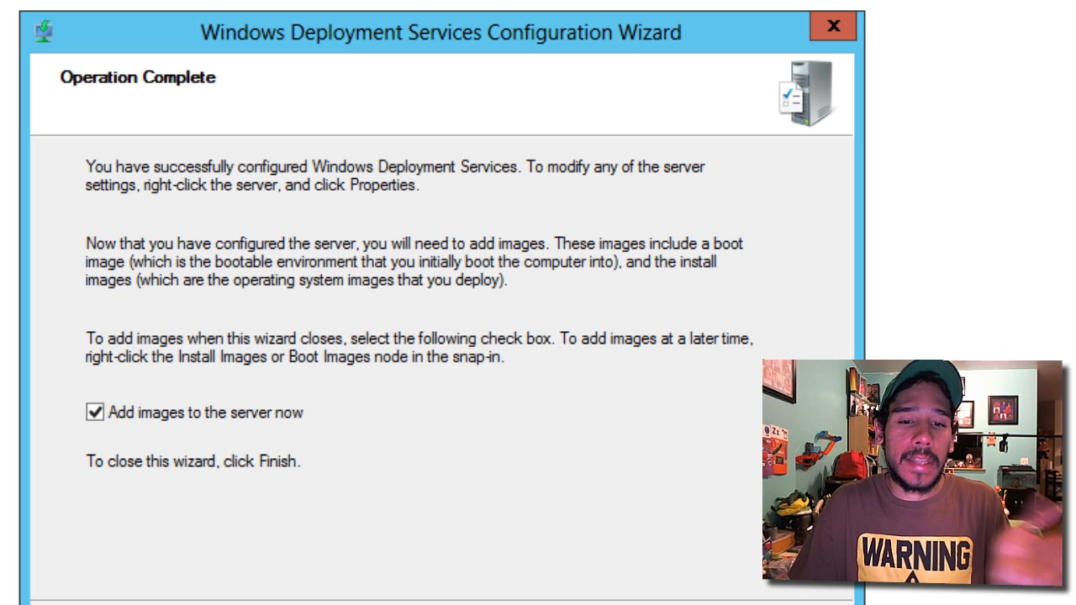
pyautogui.click(130, 413)
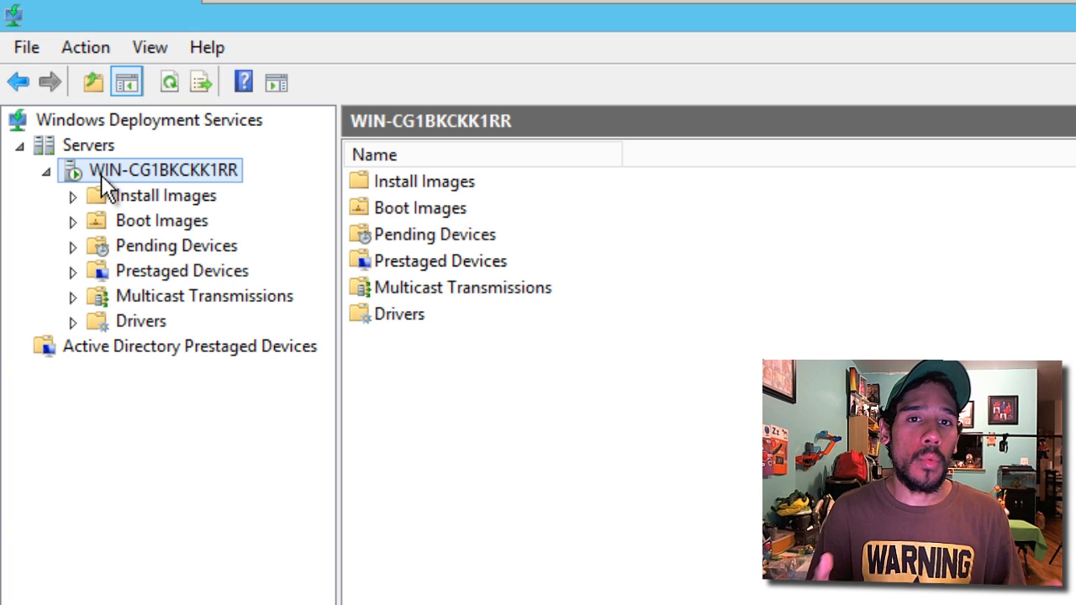
# Open the server's Boot Images node and browse to C:\DeploymentShare\Boot in File Explorer.
pyautogui.click(143, 223)
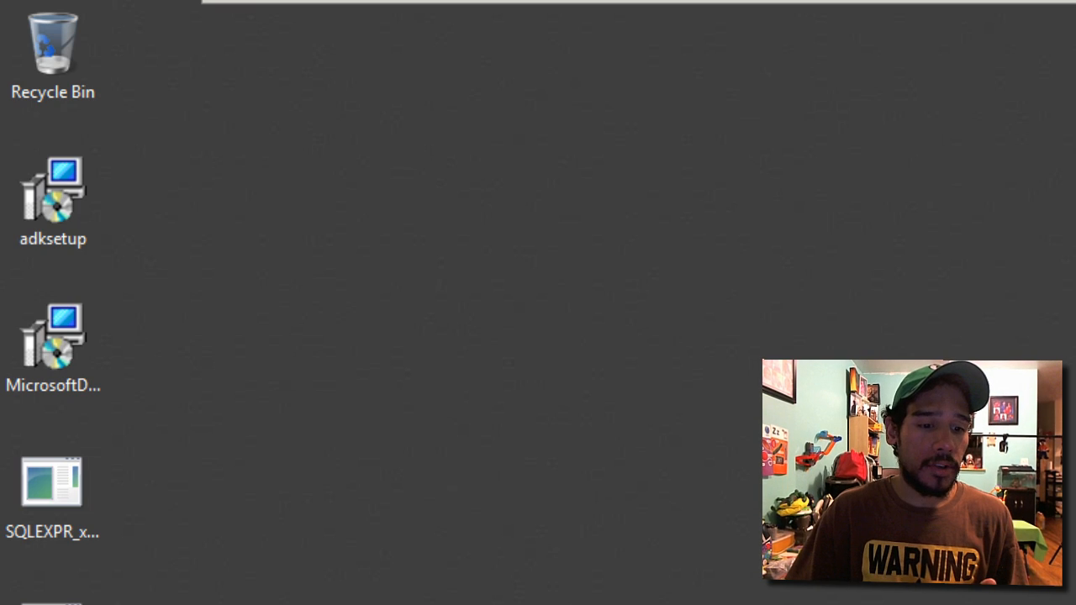
pyautogui.click(252, 604)
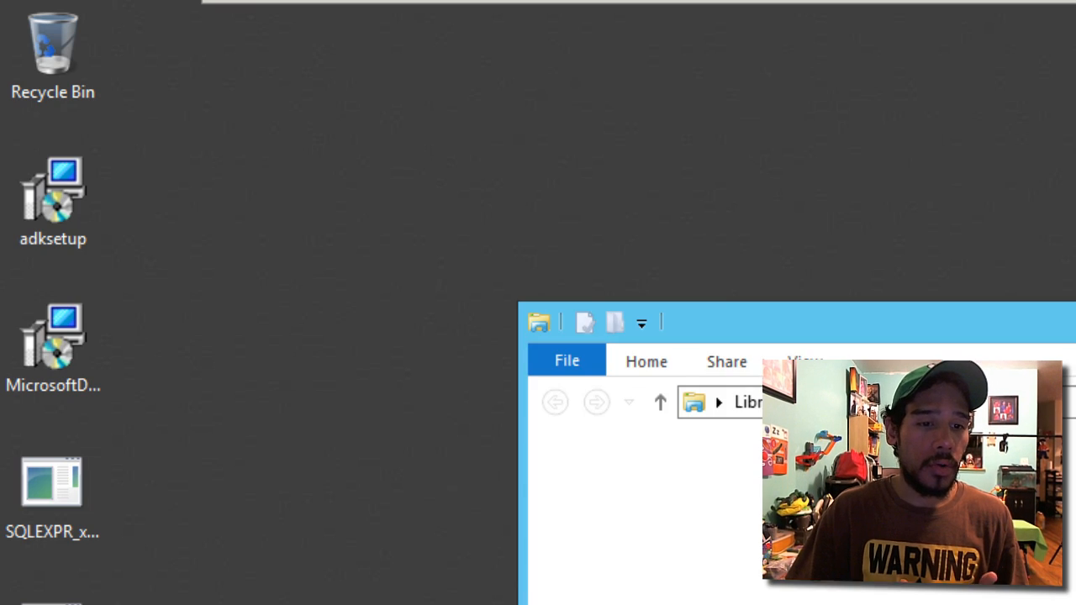
pyautogui.click(626, 604)
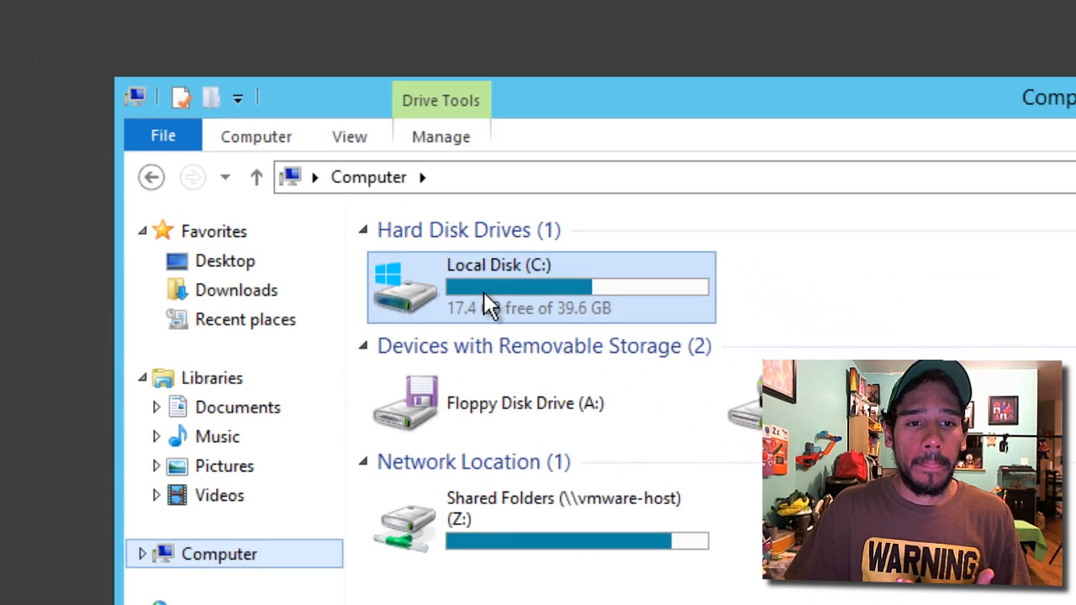
pyautogui.doubleClick(484, 294)
pyautogui.doubleClick(432, 238)
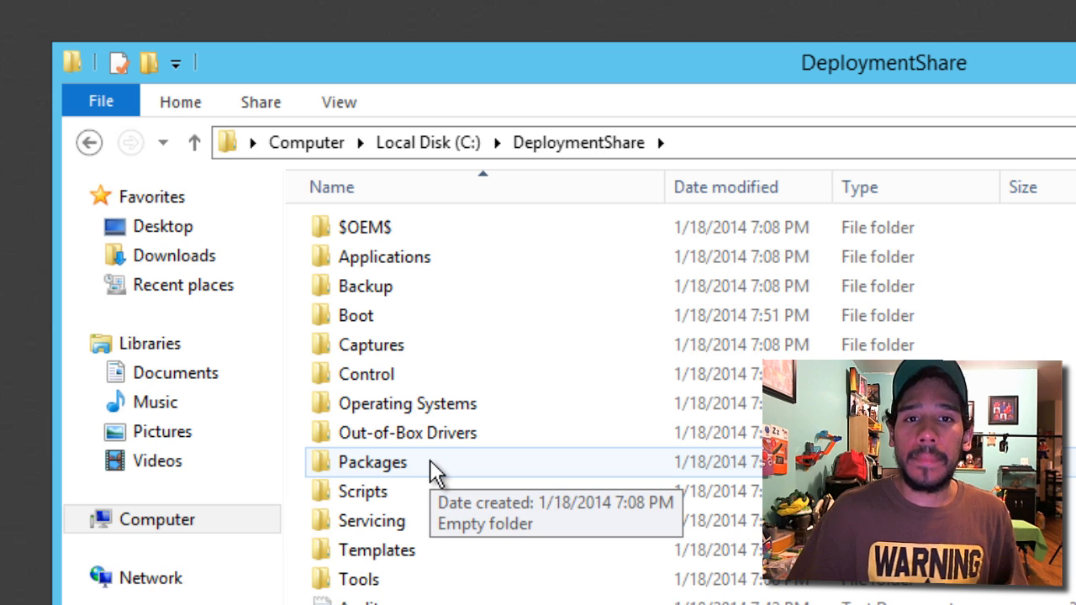
pyautogui.click(374, 320)
pyautogui.doubleClick(374, 319)
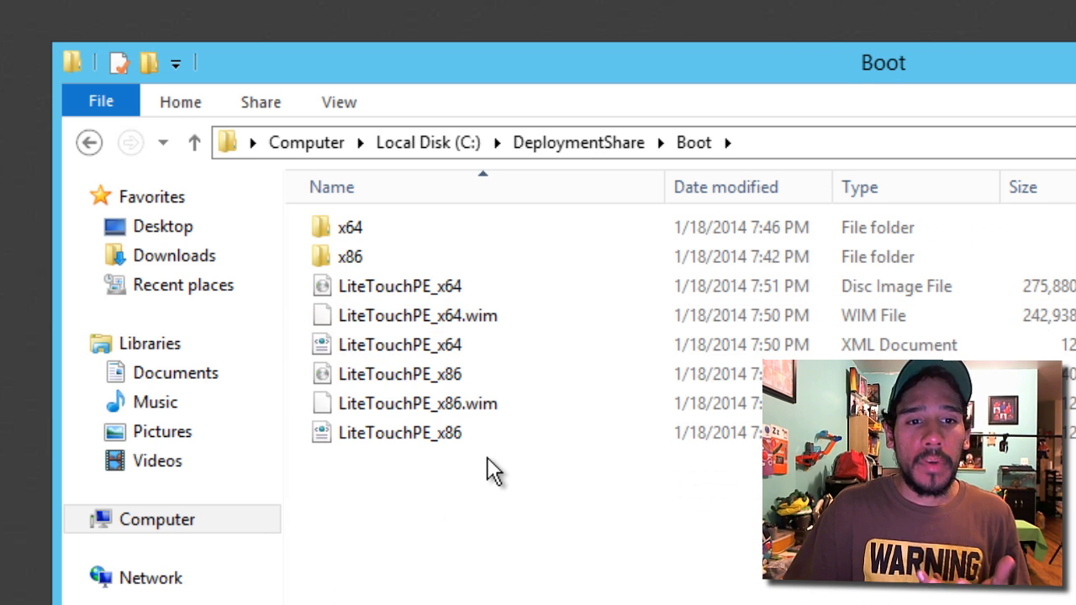
# Examine the LiteTouchPE disc image and the x86 and x64 WIM files in the deployment share's Boot folder.
pyautogui.click(467, 314)
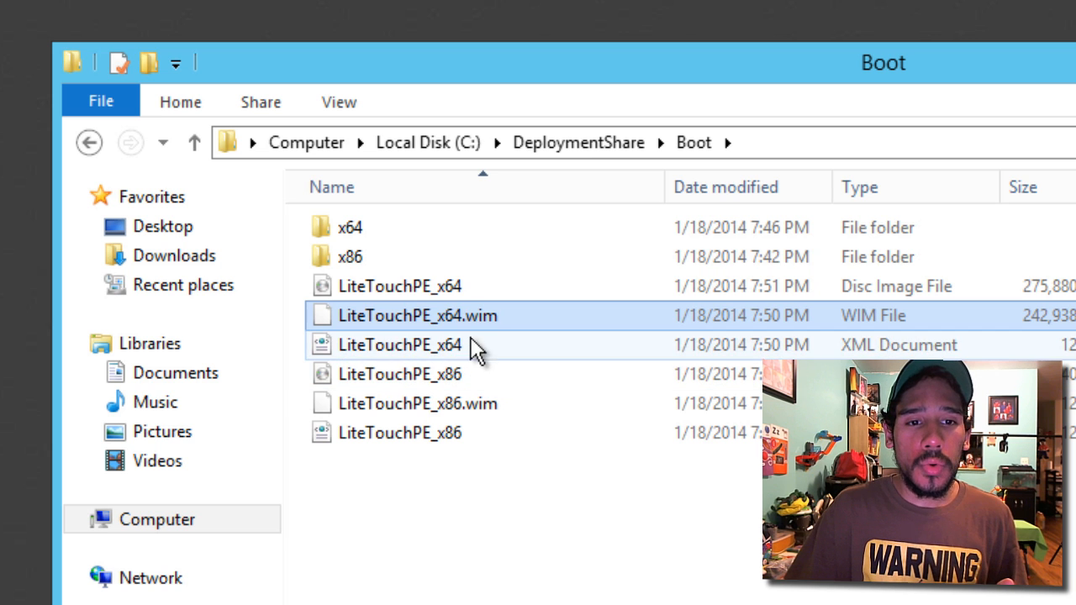
pyautogui.click(462, 284)
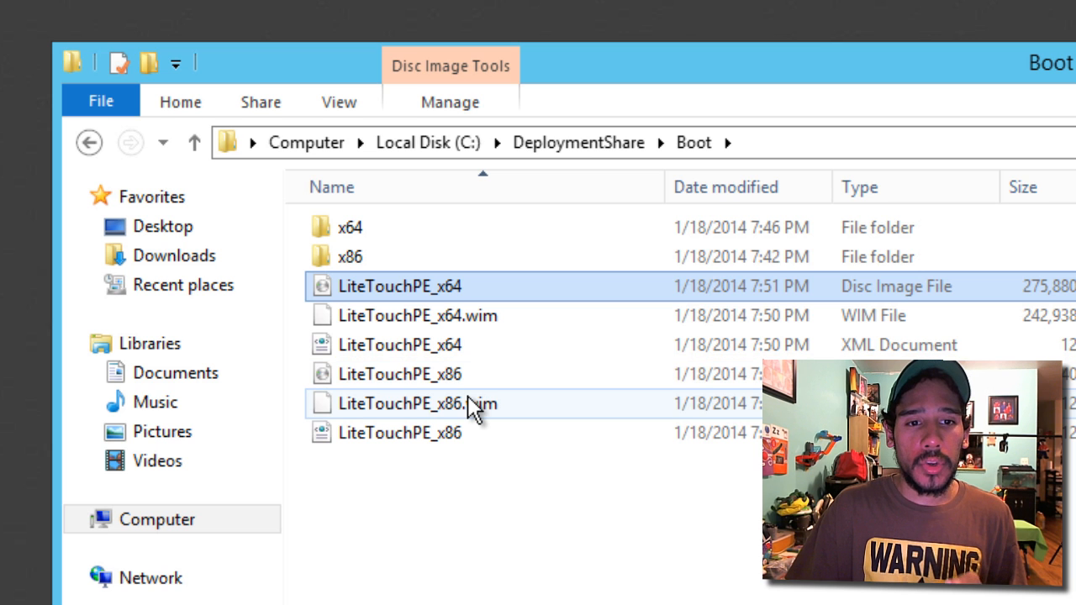
pyautogui.click(476, 318)
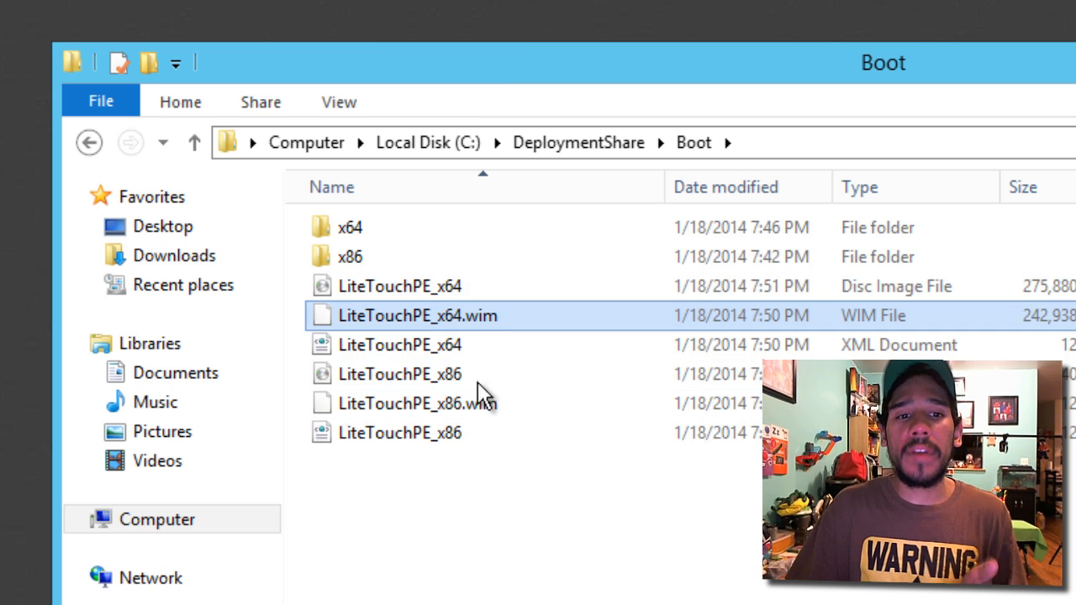
pyautogui.click(480, 405)
pyautogui.keyDown('ctrl'); pyautogui.click(484, 319); pyautogui.keyUp('ctrl')
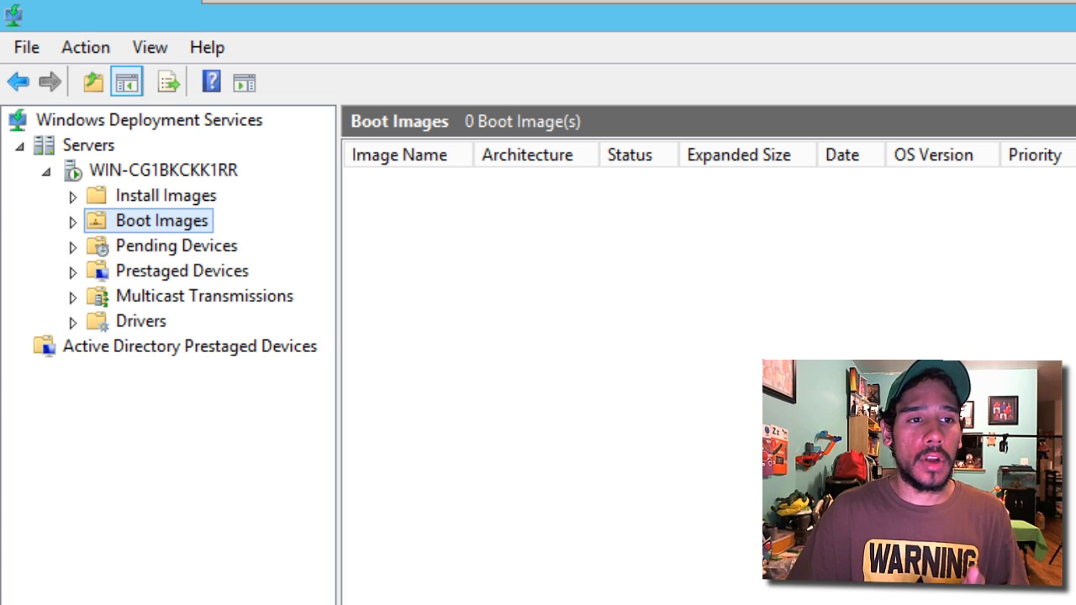
# Start adding a boot image and choose LiteTouchPE_x86.wim from C:\DeploymentShare\Boot as the image file.
pyautogui.rightClick(166, 223)
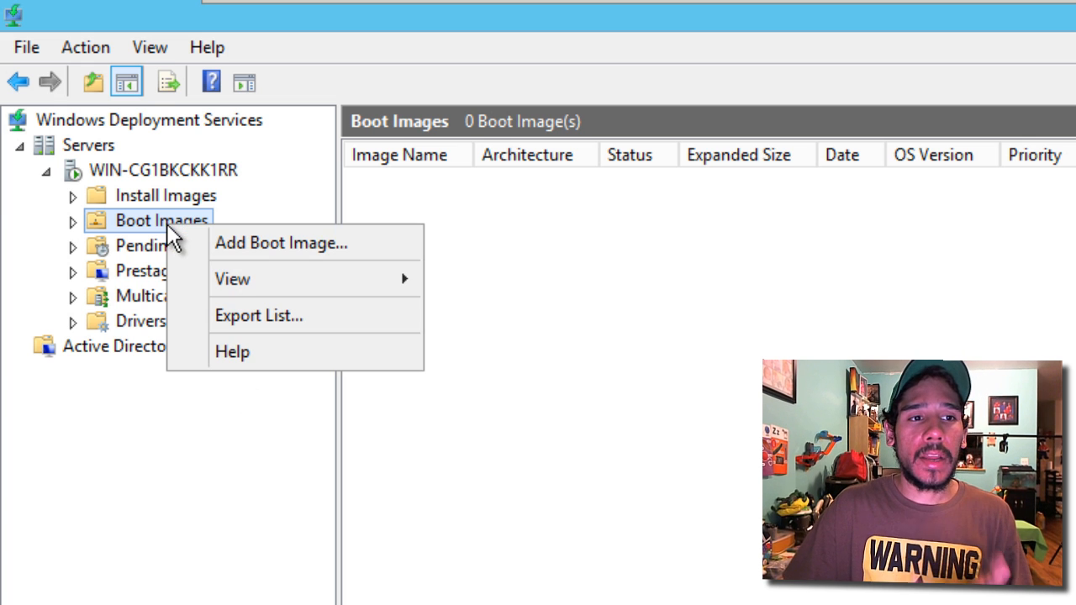
pyautogui.click(253, 243)
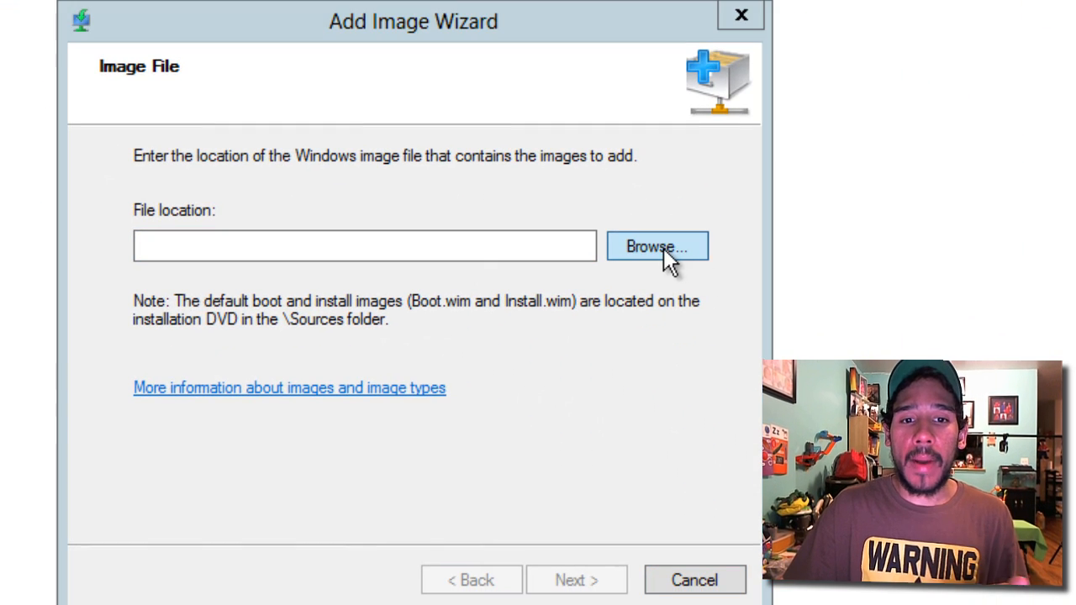
pyautogui.click(655, 246)
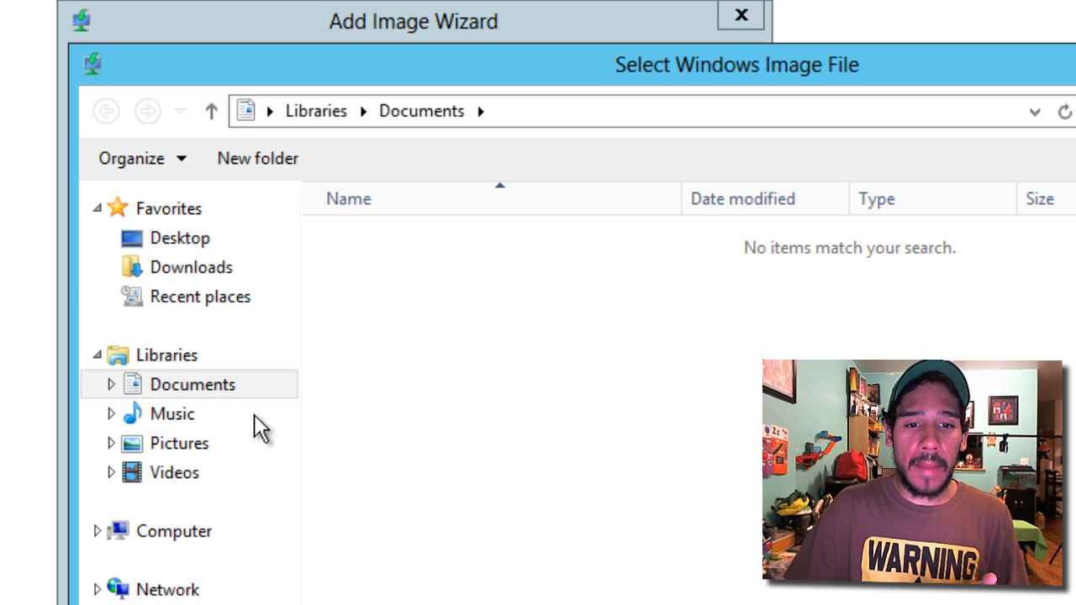
pyautogui.click(187, 542)
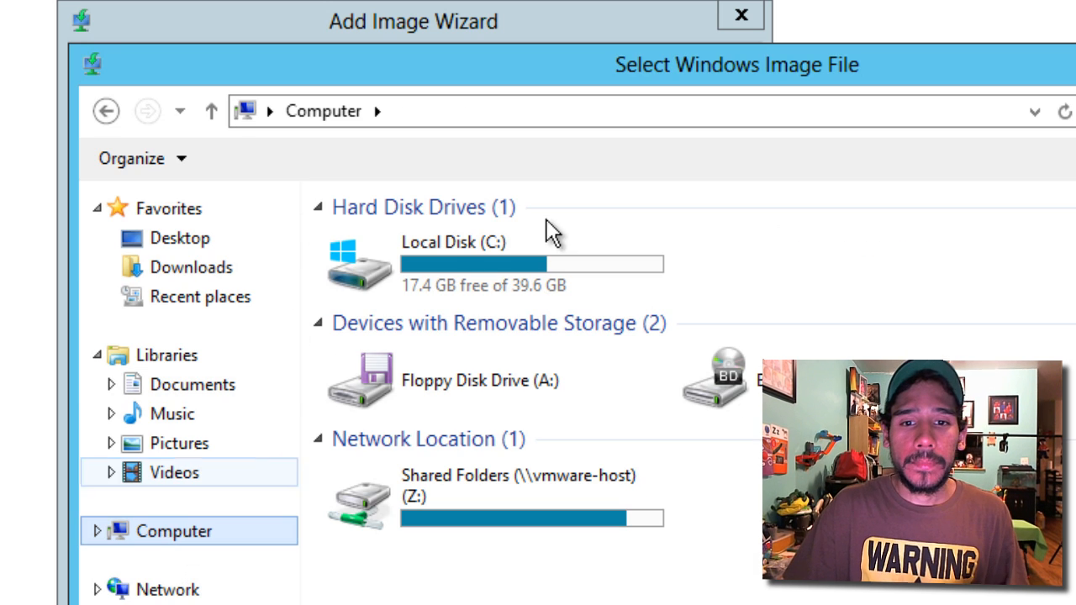
pyautogui.doubleClick(460, 270)
pyautogui.doubleClick(446, 245)
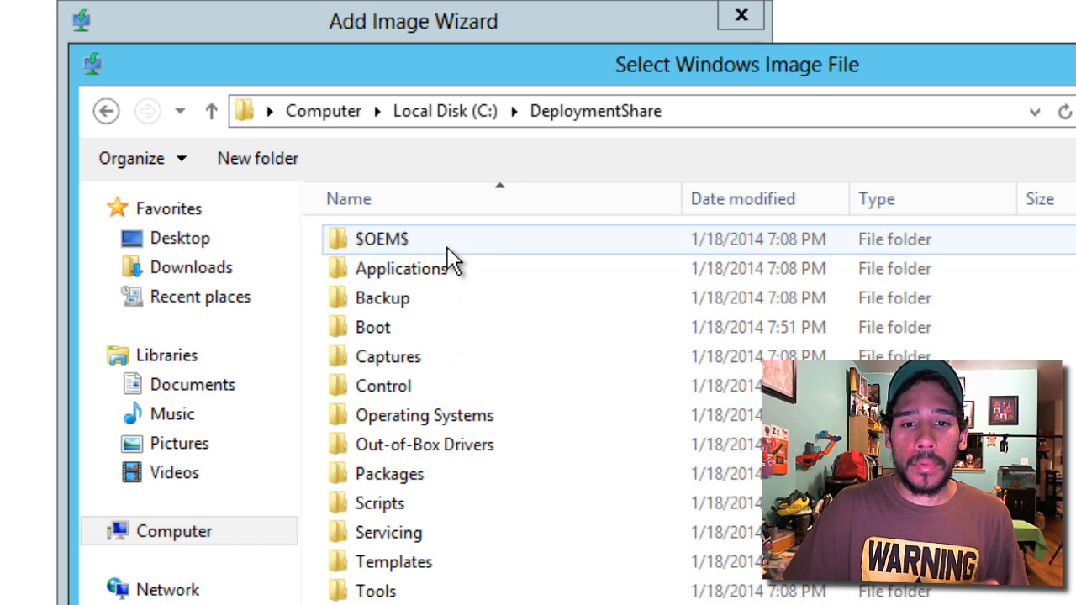
pyautogui.doubleClick(390, 344)
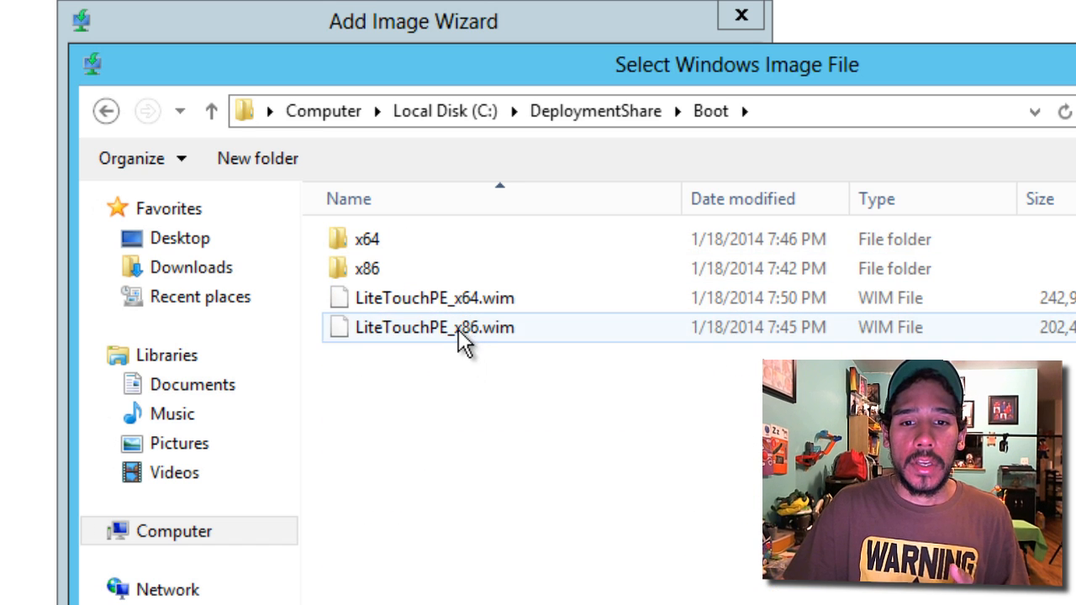
pyautogui.click(456, 329)
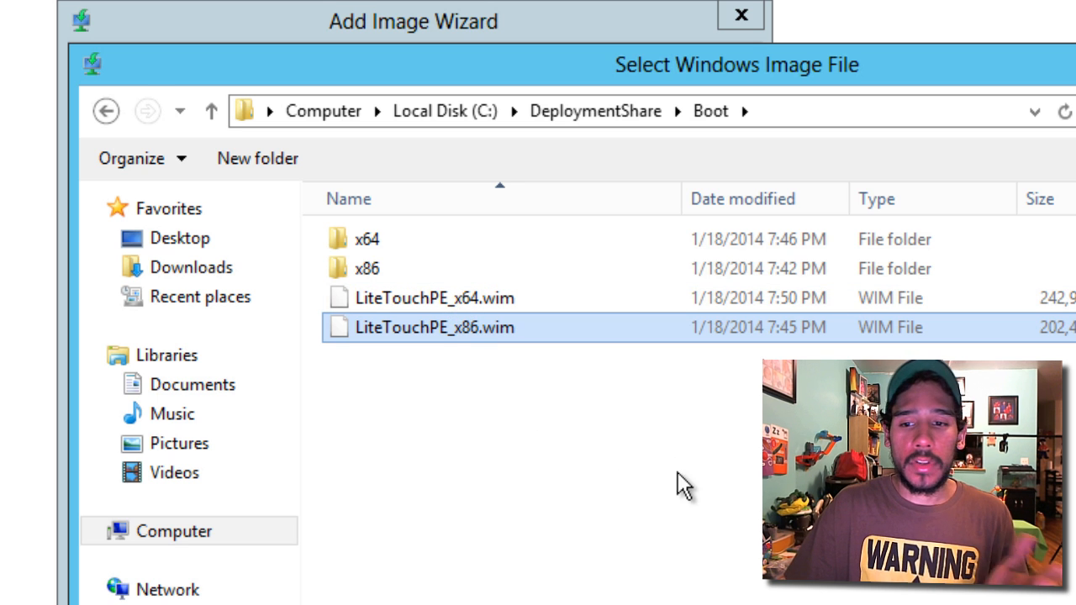
pyautogui.press('Return')
# Keep Lite Touch Windows PE (x86) as the image name and description and finish adding the boot image.
pyautogui.click(564, 586)
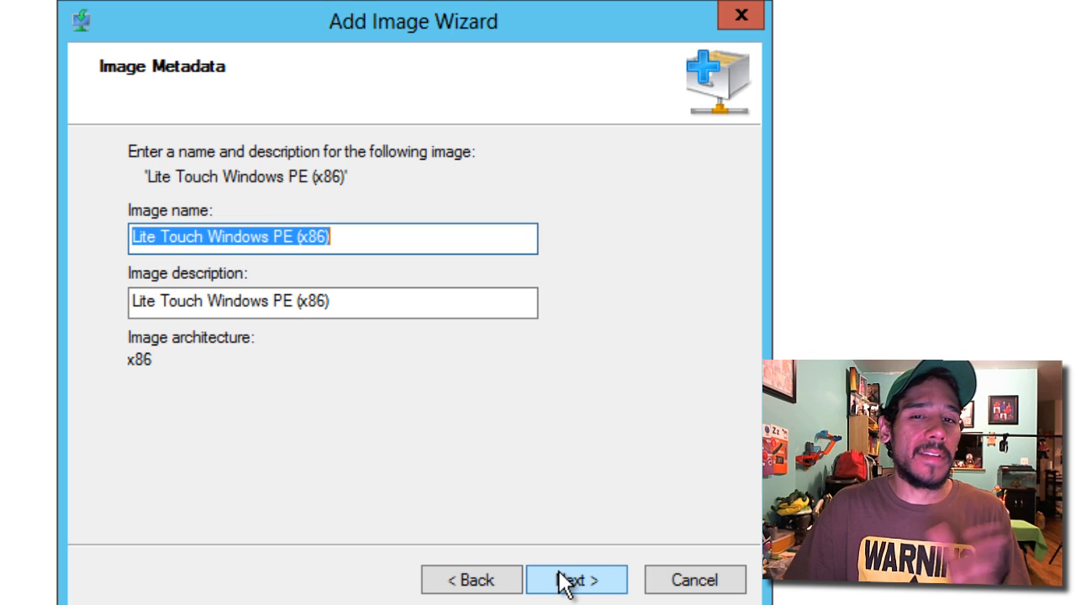
pyautogui.click(568, 583)
pyautogui.click(569, 586)
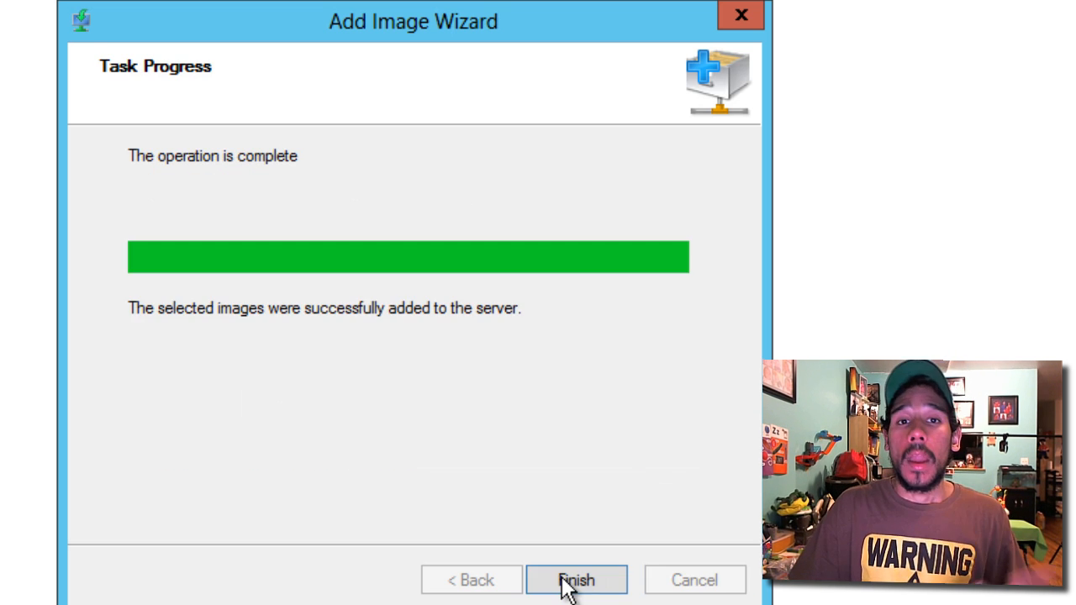
pyautogui.click(575, 582)
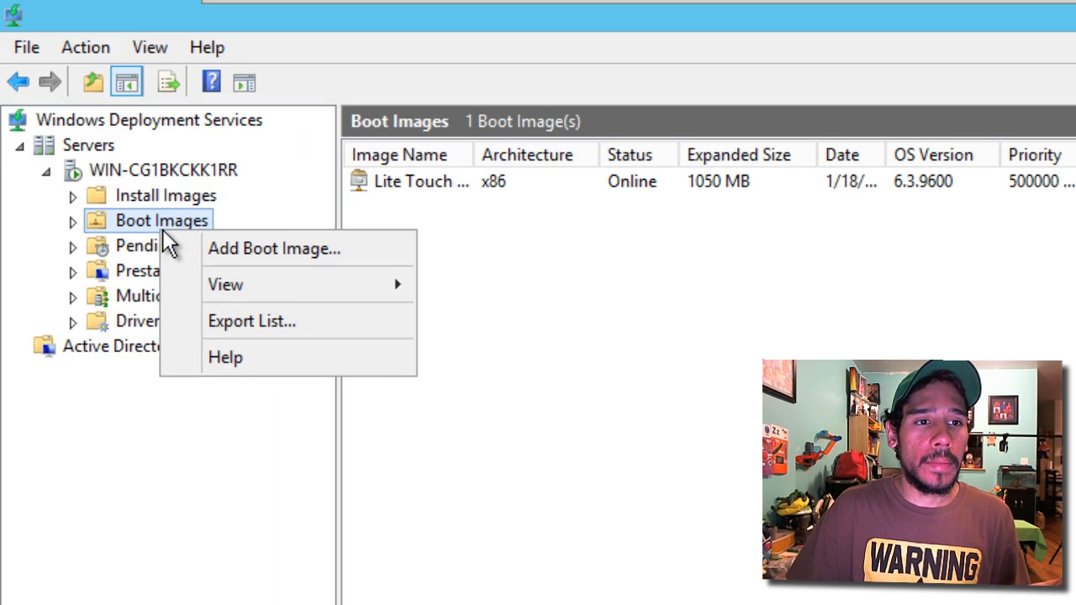
# Add LiteTouchPE_x64.wim from the deployment share's Boot folder as a second boot image with its default name and description.
pyautogui.click(285, 252)
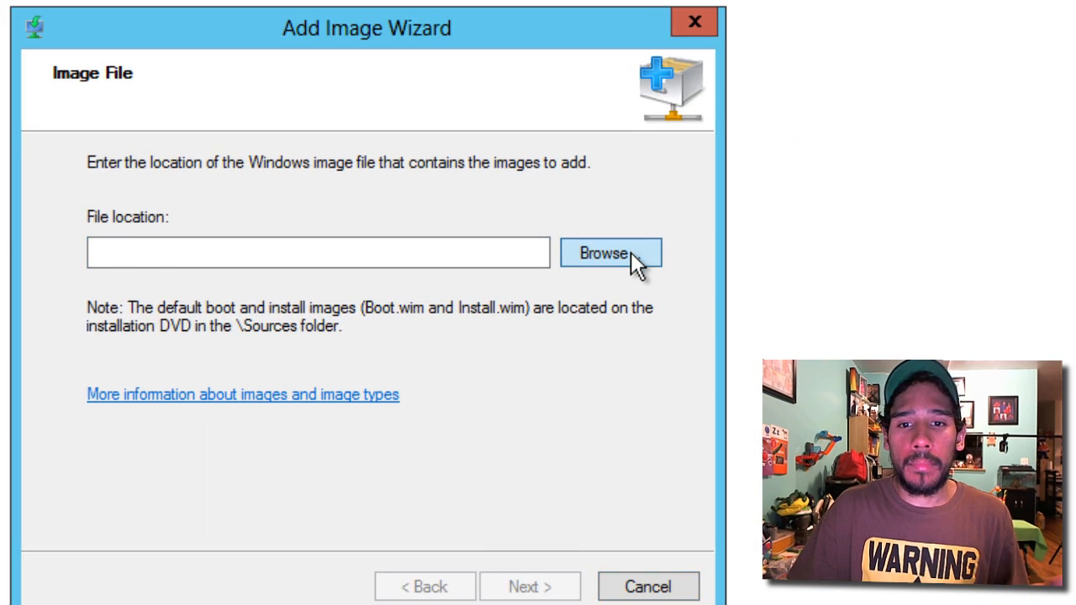
pyautogui.click(631, 257)
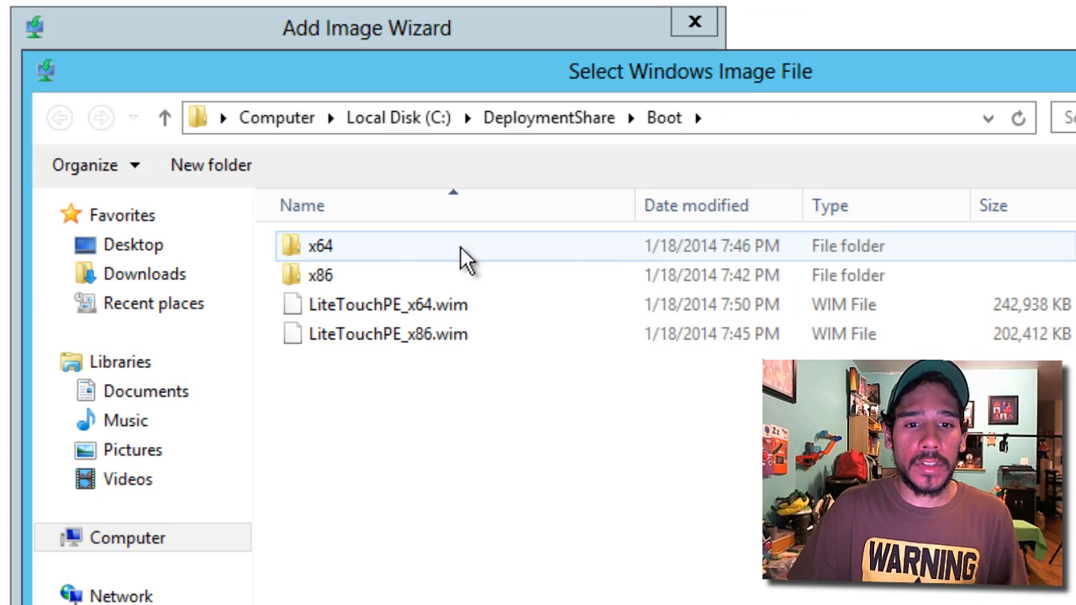
pyautogui.click(412, 314)
pyautogui.click(1075, 604)
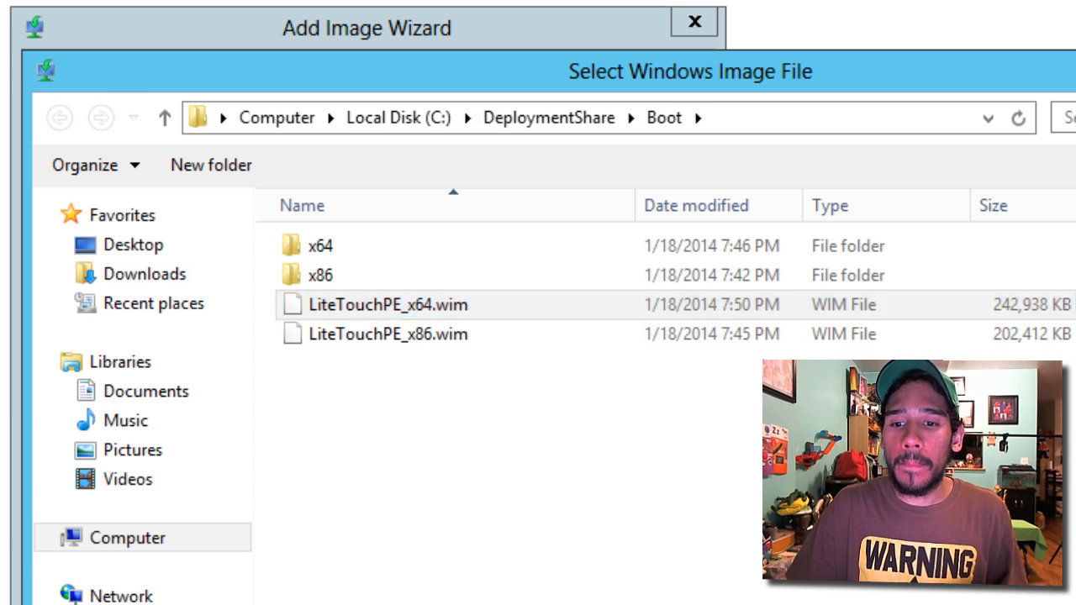
pyautogui.click(538, 588)
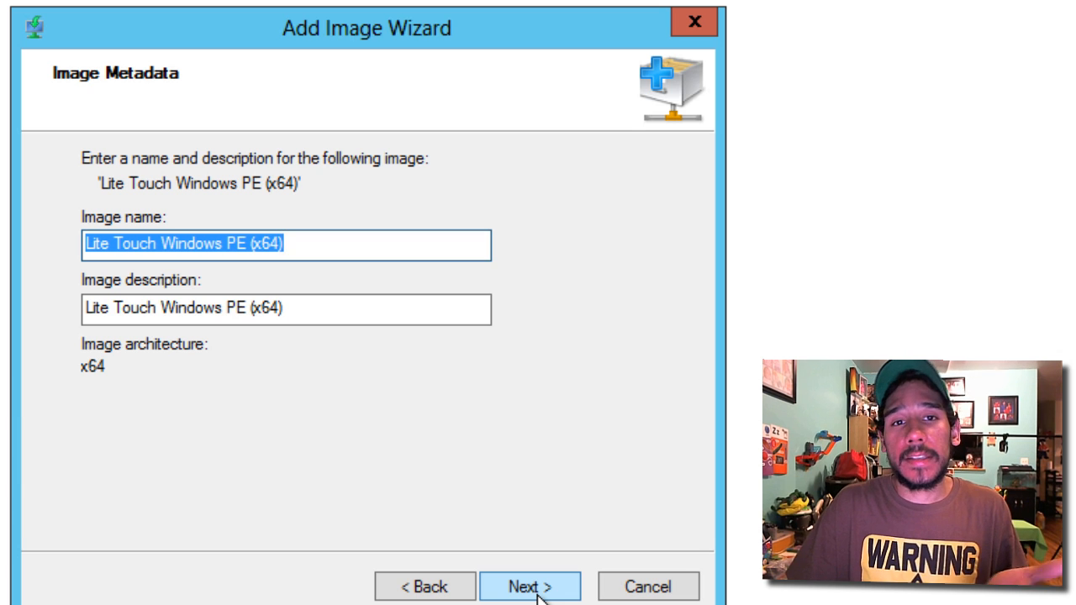
pyautogui.click(538, 589)
pyautogui.click(539, 588)
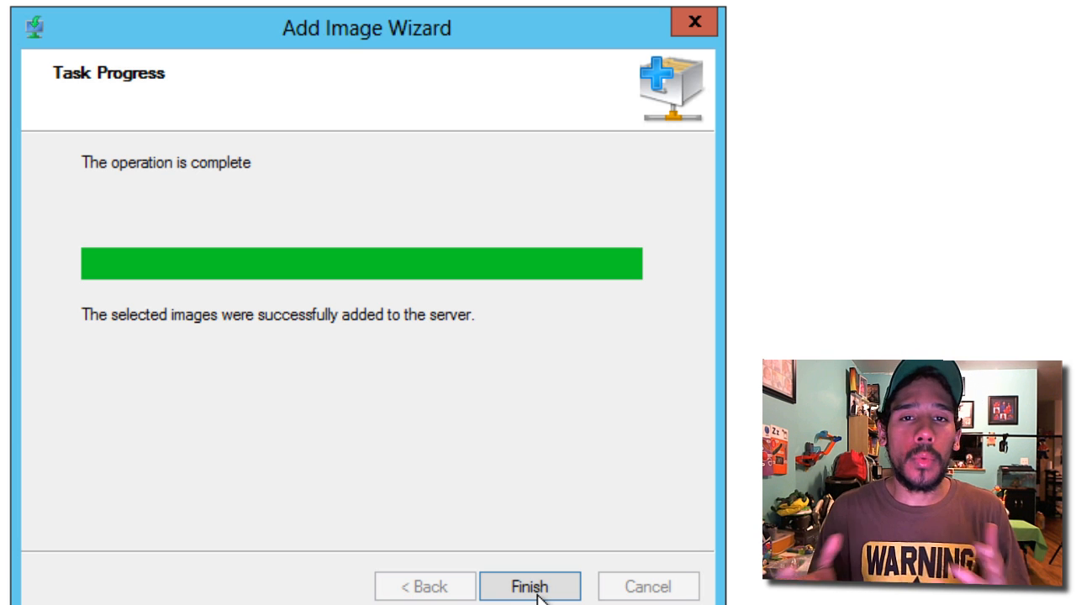
pyautogui.click(529, 587)
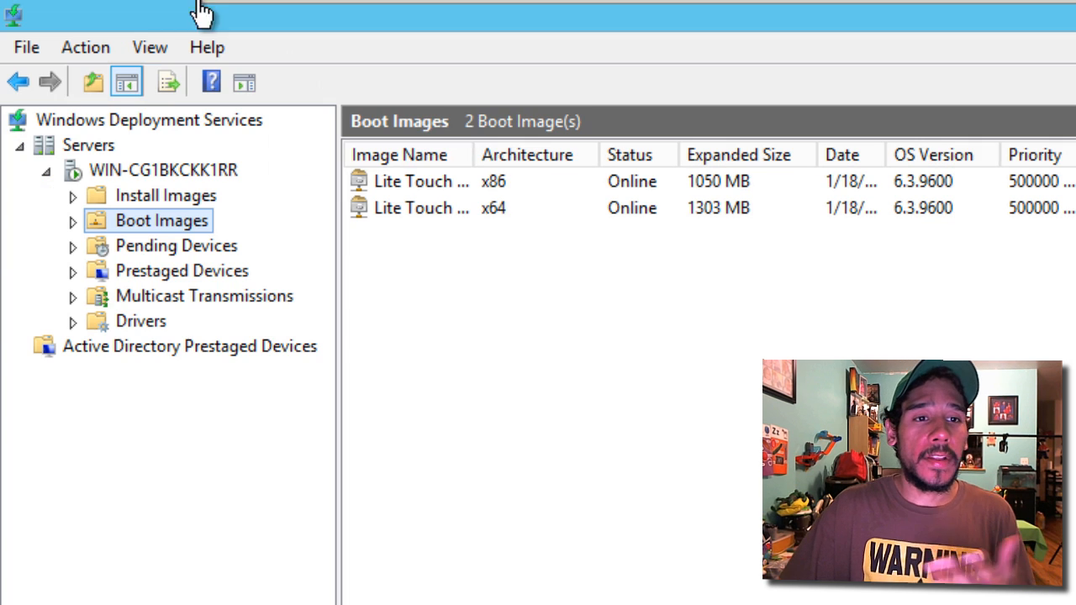
# Widen the Image Name column of the boot image list to fit the full names.
pyautogui.moveTo(487, 157); pyautogui.dragTo(685, 157)
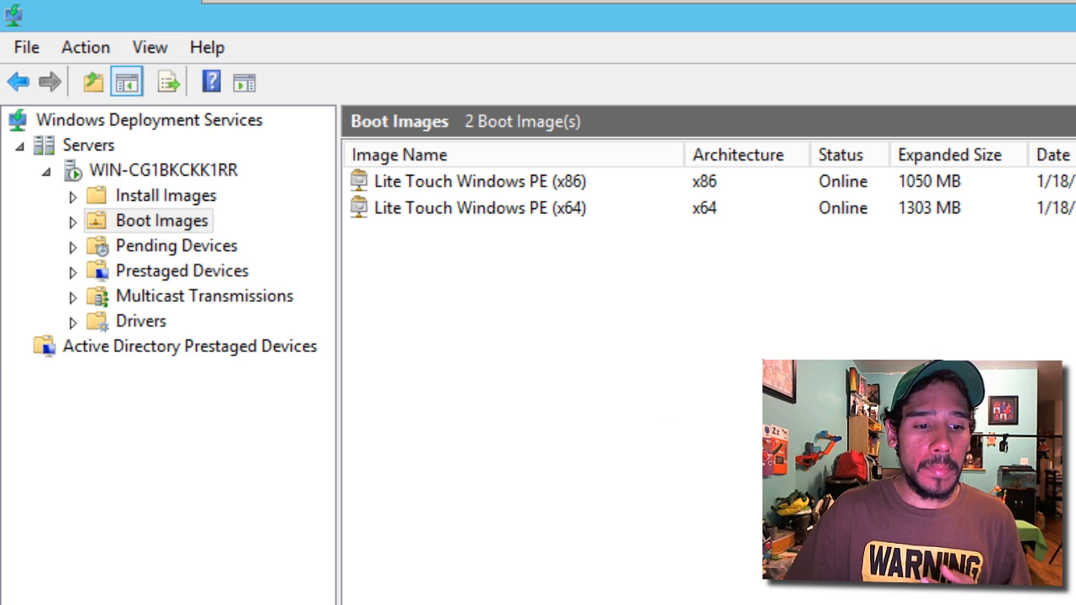
pyautogui.click(538, 604)
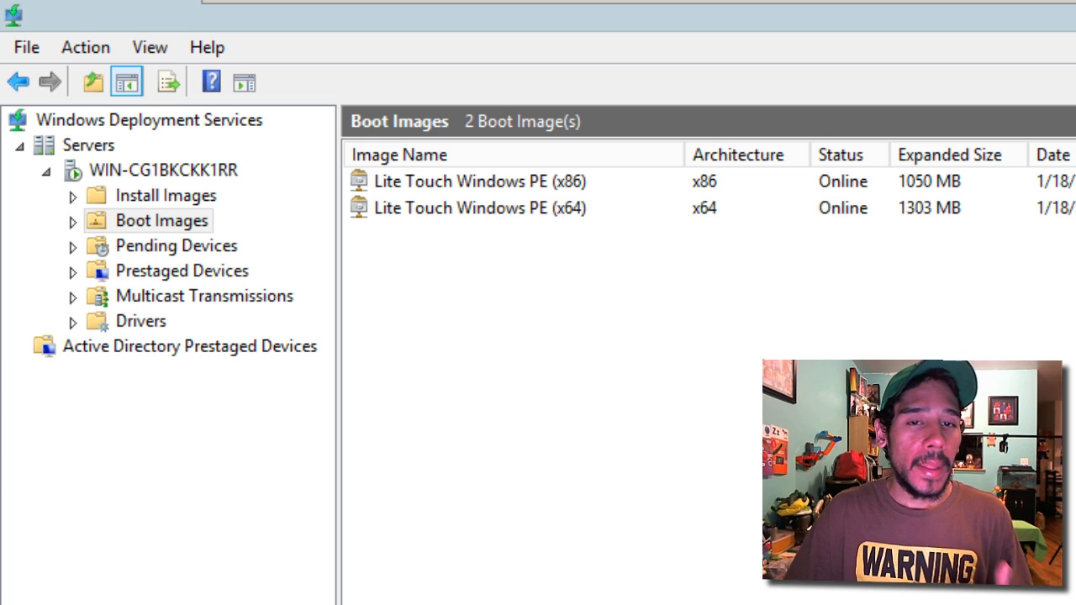
pyautogui.hotkey('alt', 'Tab')
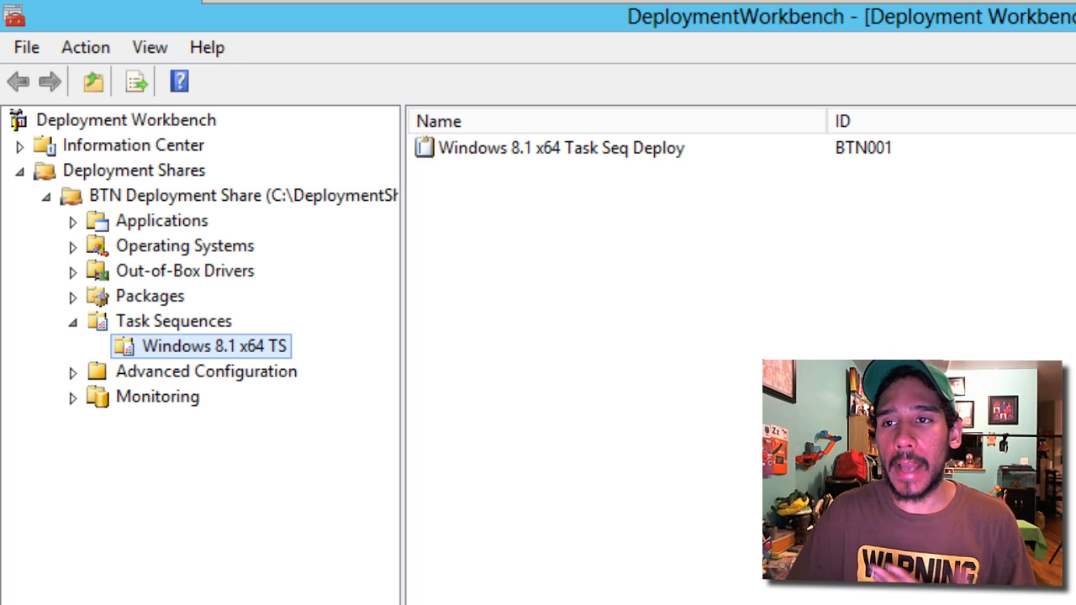
pyautogui.hotkey('alt', 'Tab')
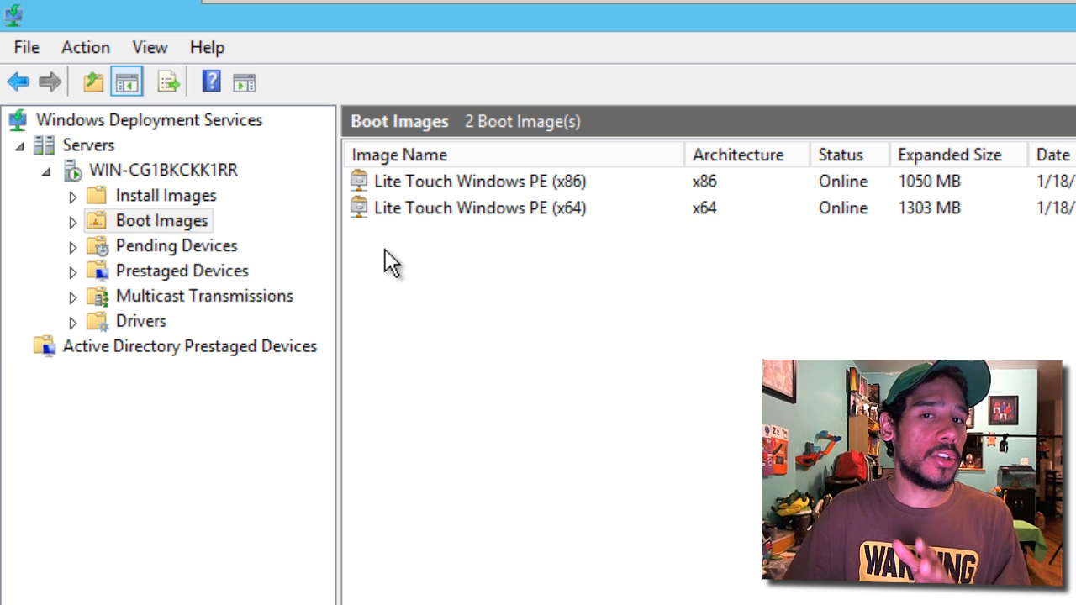
# Restart the deployment service on server WIN-CG1BKCKK1RR and dismiss the completion message.
pyautogui.rightClick(198, 169)
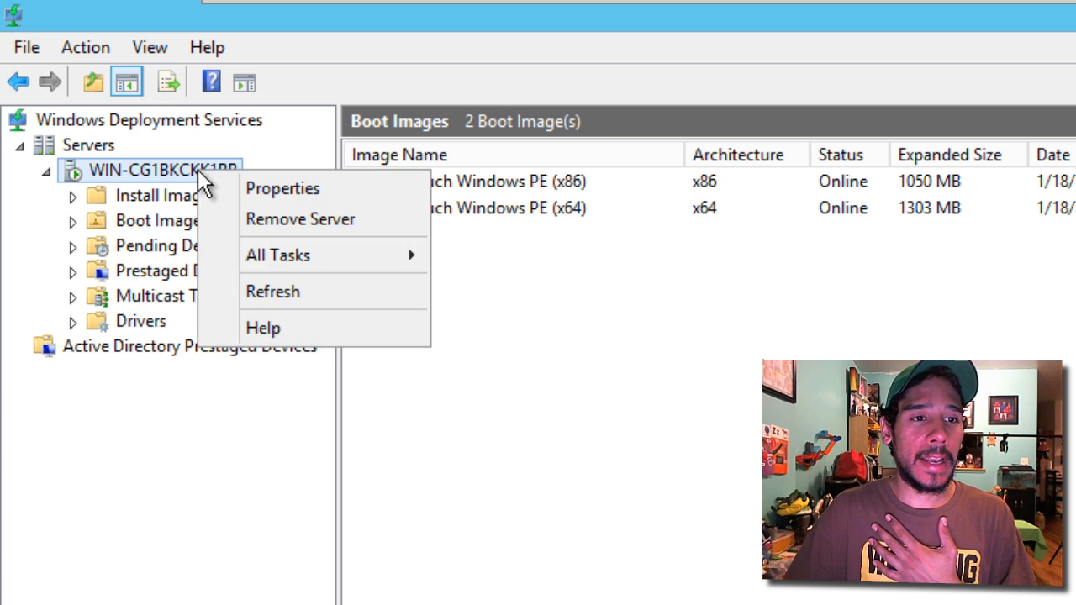
pyautogui.moveTo(295, 251)
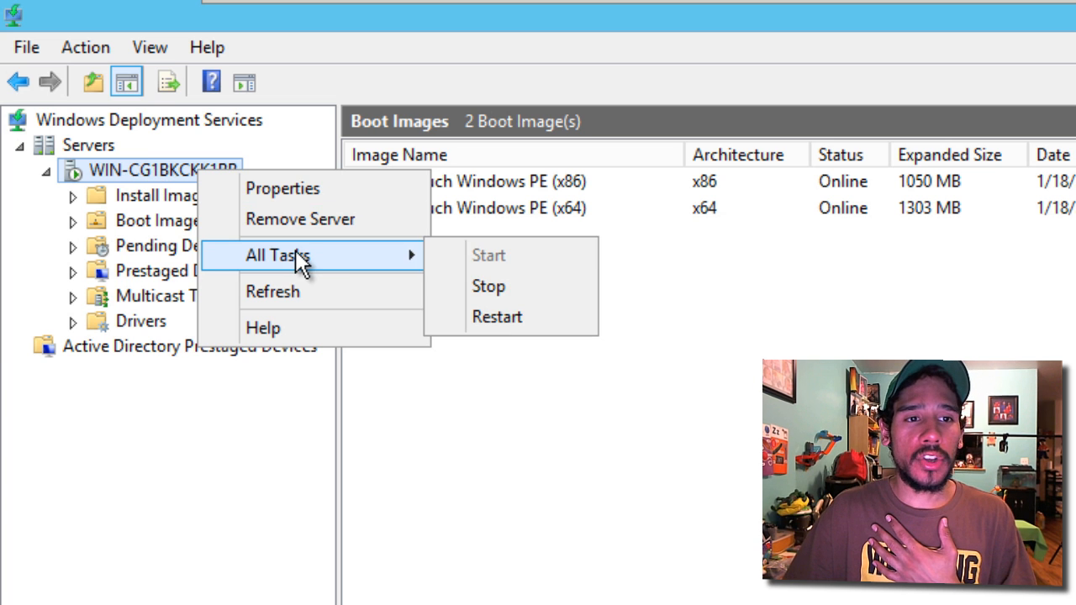
pyautogui.click(498, 317)
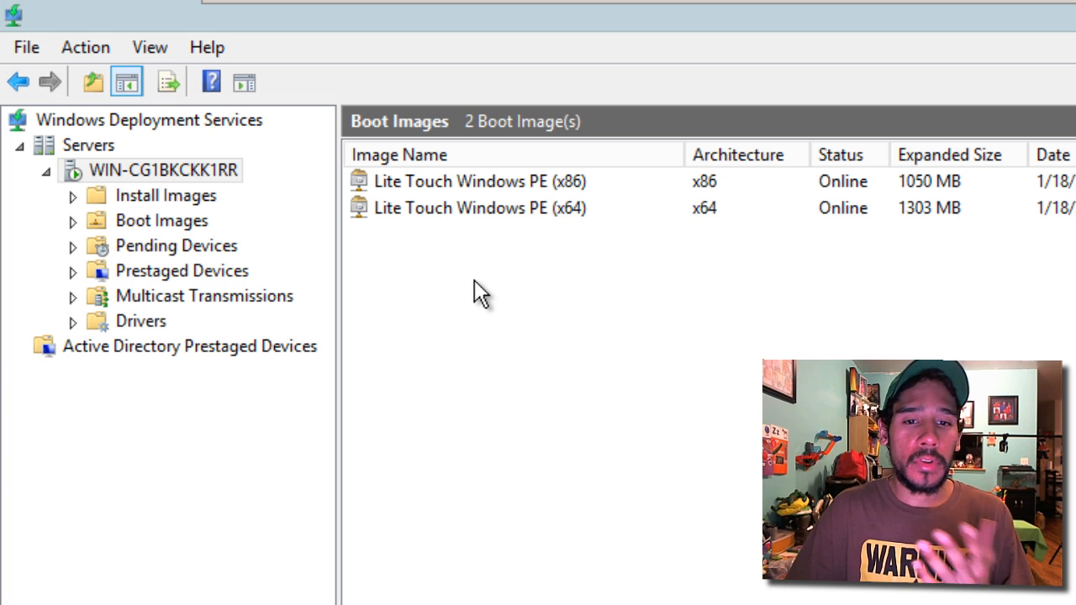
pyautogui.click(623, 554)
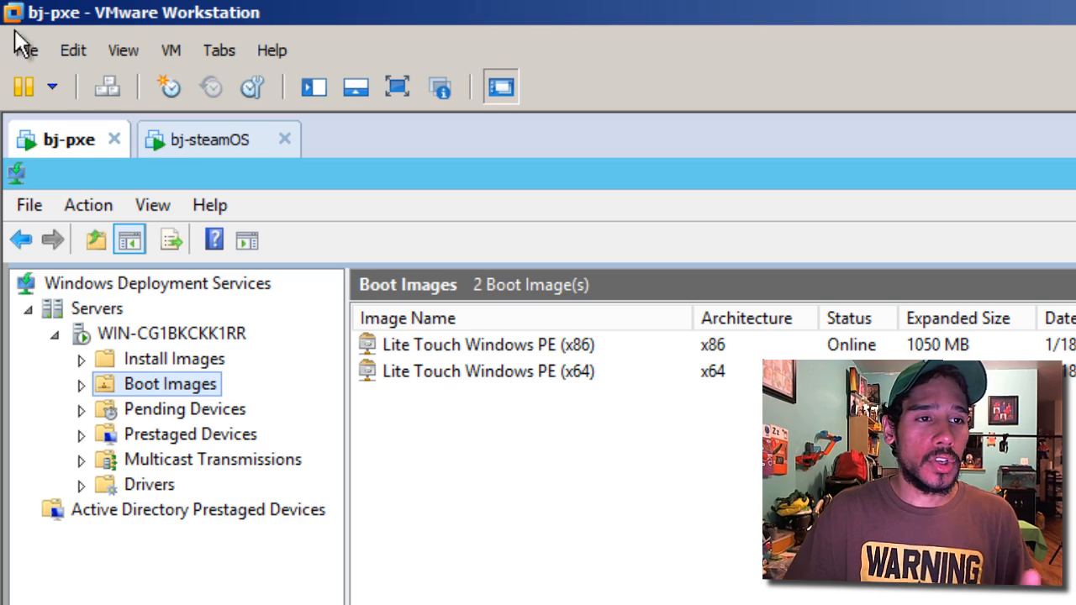
# On the host, browse to the bj-temp folder in D:\VMs with File Explorer and copy its path.
pyautogui.press('super+e')
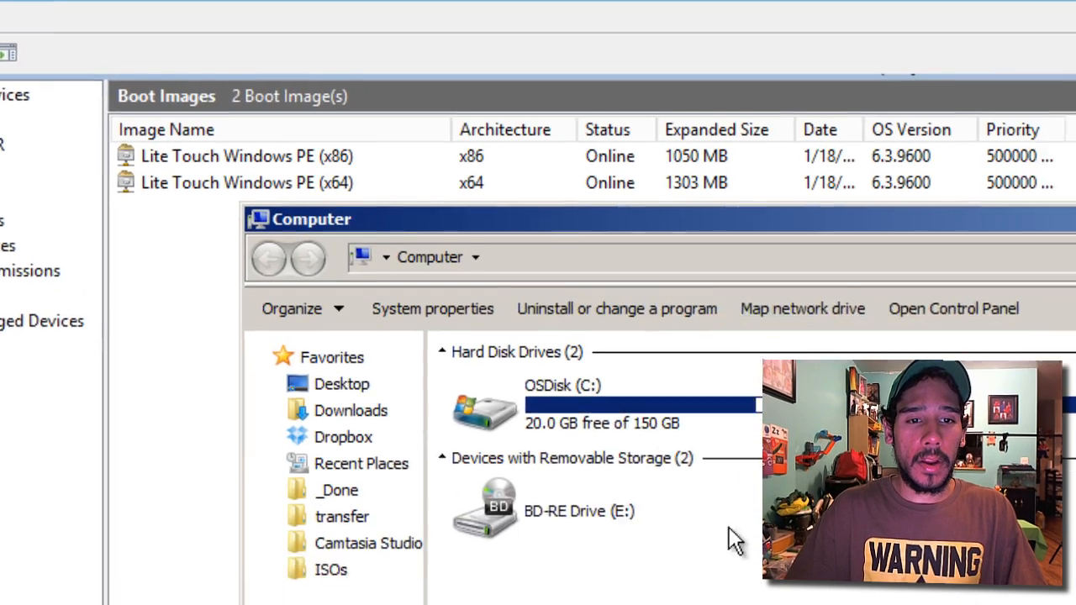
pyautogui.doubleClick(980, 420)
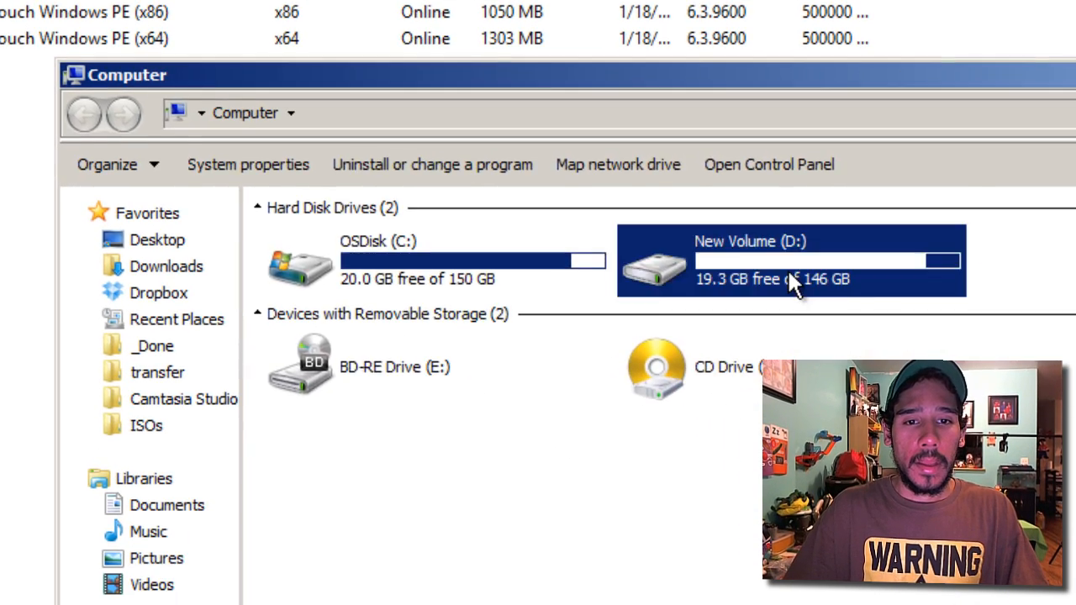
pyautogui.doubleClick(490, 413)
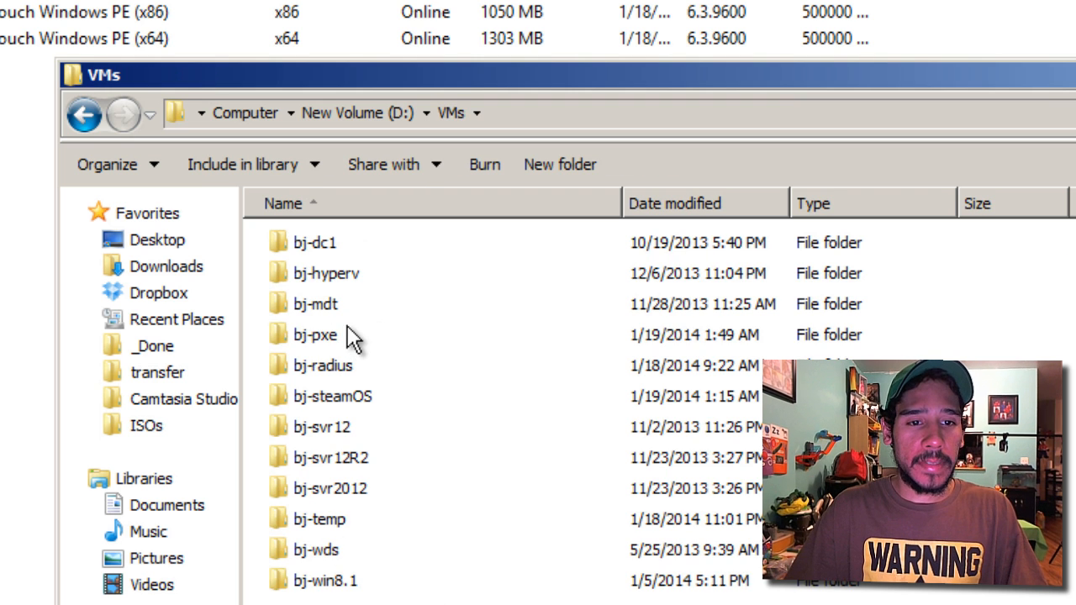
pyautogui.doubleClick(347, 521)
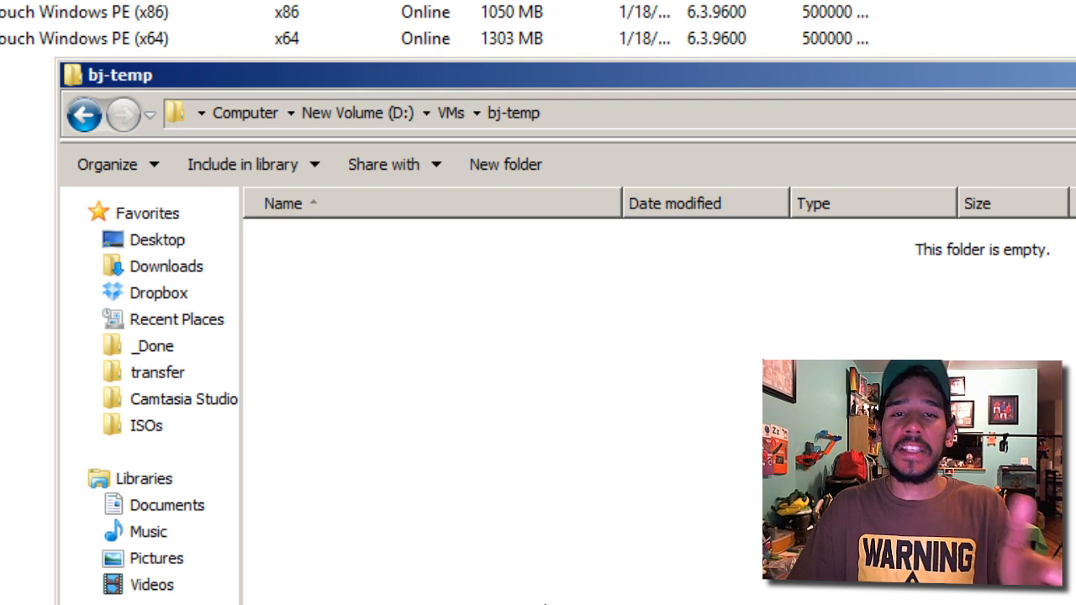
pyautogui.click(664, 113)
pyautogui.hotkey('ctrl', 'c')
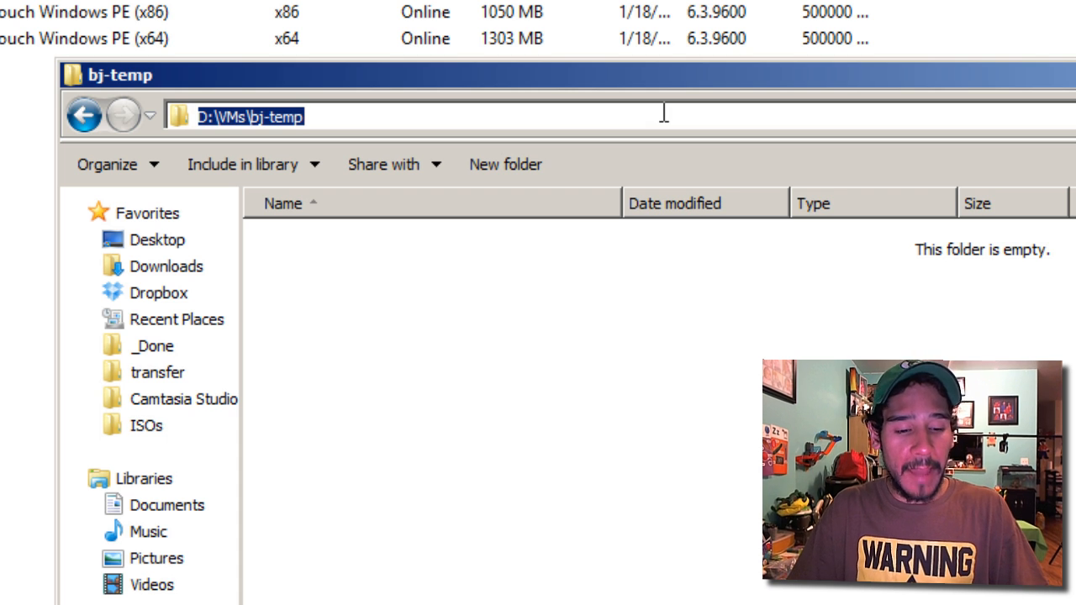
# Return to VMware Workstation and start a new virtual machine with the operating system installed later and Windows 8 x64 as guest version.
pyautogui.hotkey('alt', 'Tab')
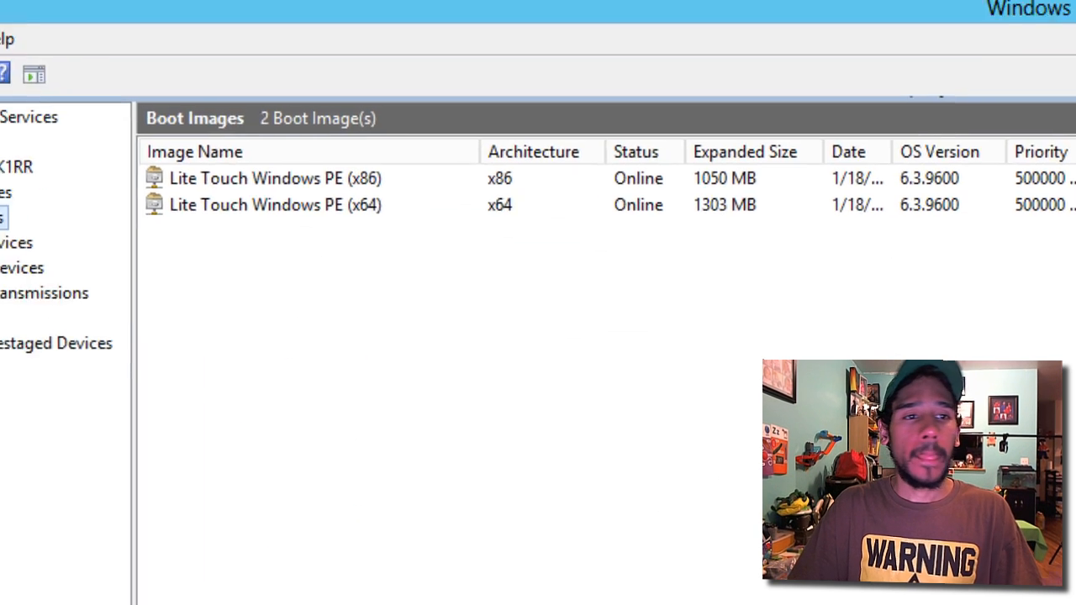
pyautogui.click(17, 46)
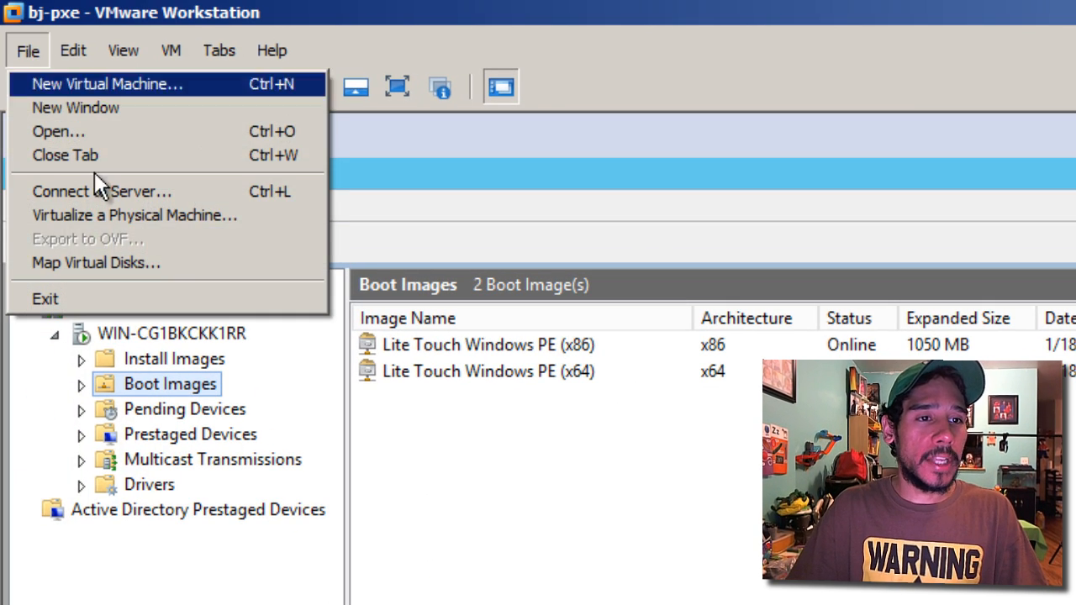
pyautogui.click(114, 83)
pyautogui.click(533, 544)
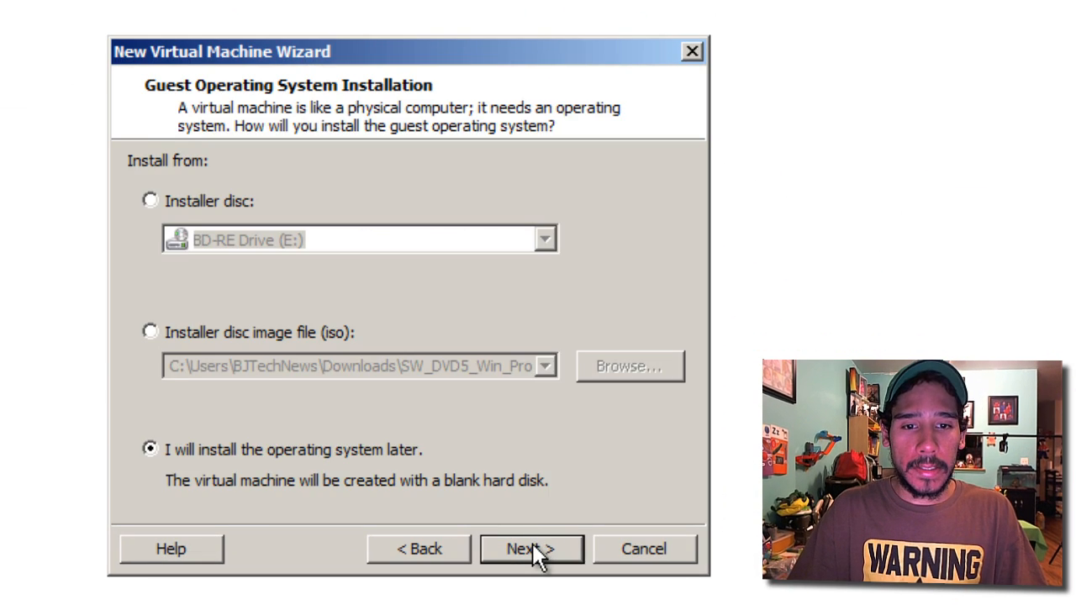
pyautogui.click(532, 545)
pyautogui.click(348, 412)
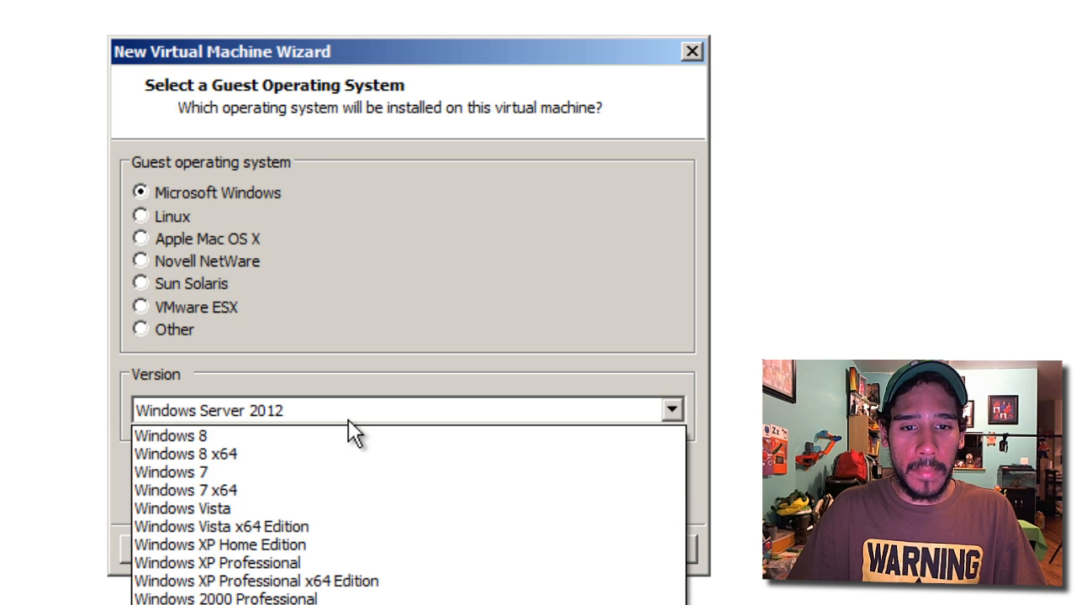
pyautogui.click(320, 447)
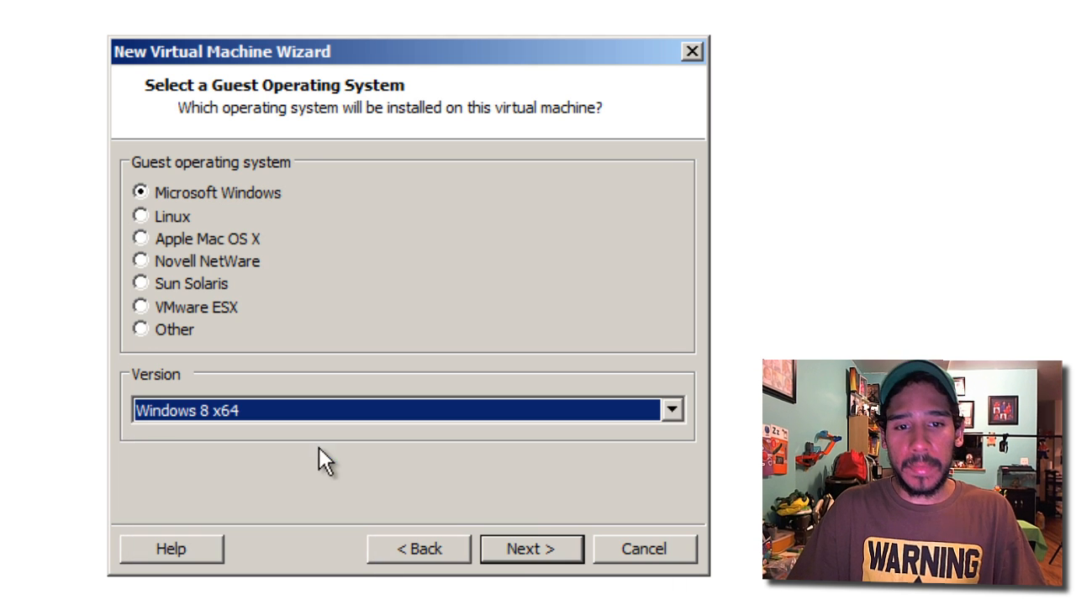
pyautogui.click(514, 546)
# Set the new virtual machine's location to D:\VMs\bj-temp and its name to bj-temp.
pyautogui.click(380, 283)
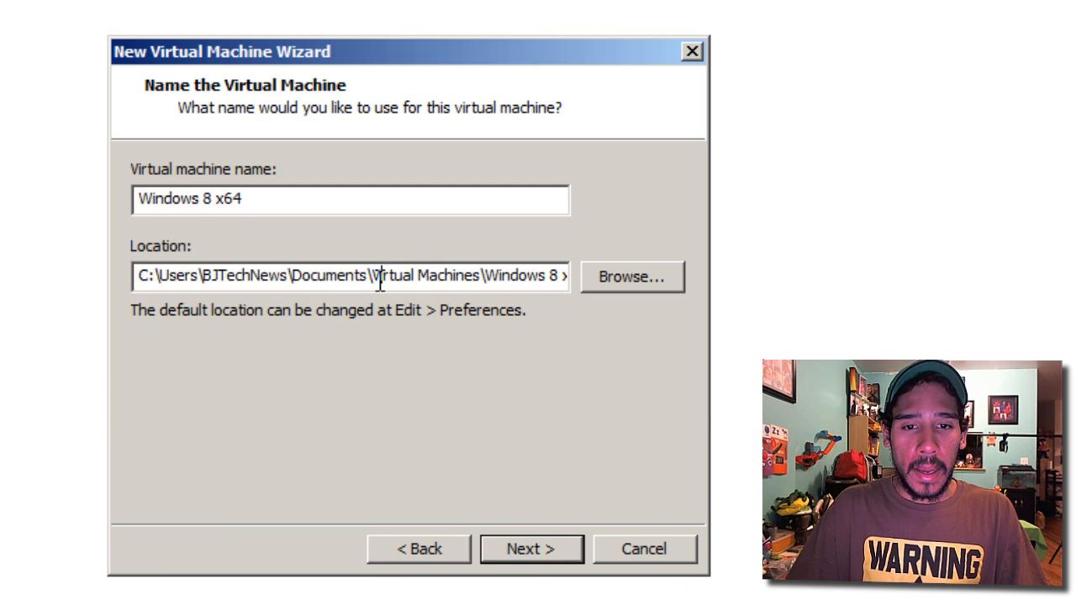
pyautogui.hotkey('ctrl', 'a')
pyautogui.hotkey('ctrl', 'v')
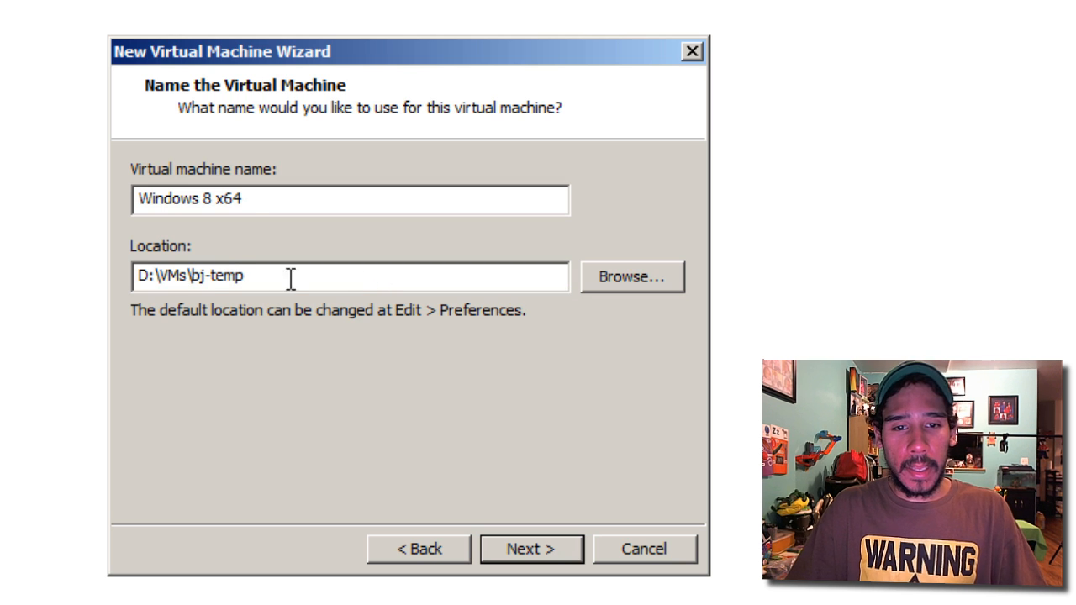
pyautogui.moveTo(291, 277); pyautogui.dragTo(196, 277)
pyautogui.hotkey('ctrl', 'c')
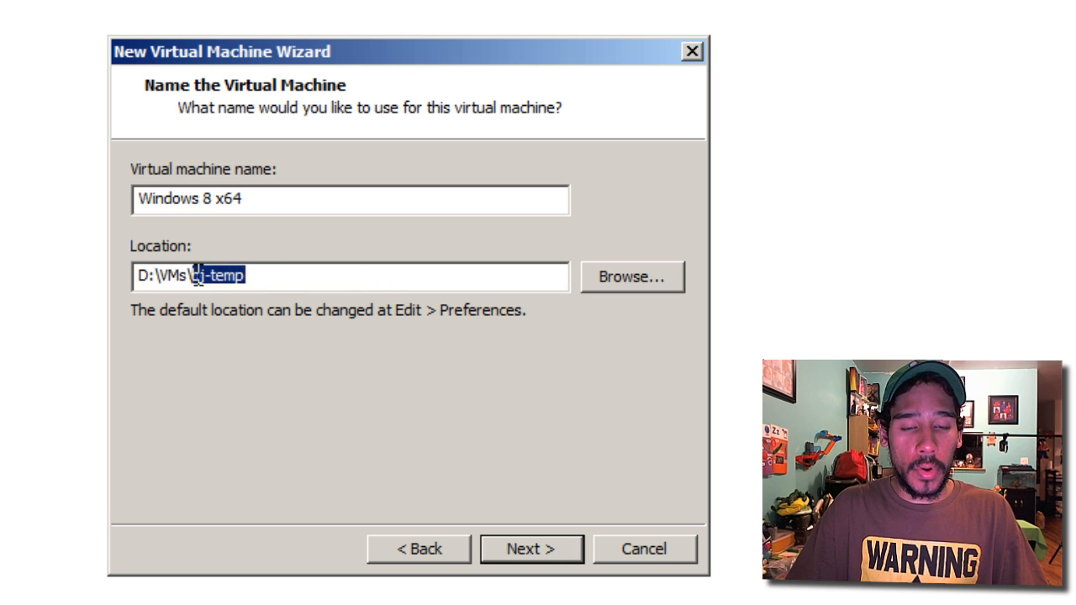
pyautogui.click(134, 199)
pyautogui.hotkey('ctrl', 'a')
pyautogui.hotkey('ctrl', 'v')
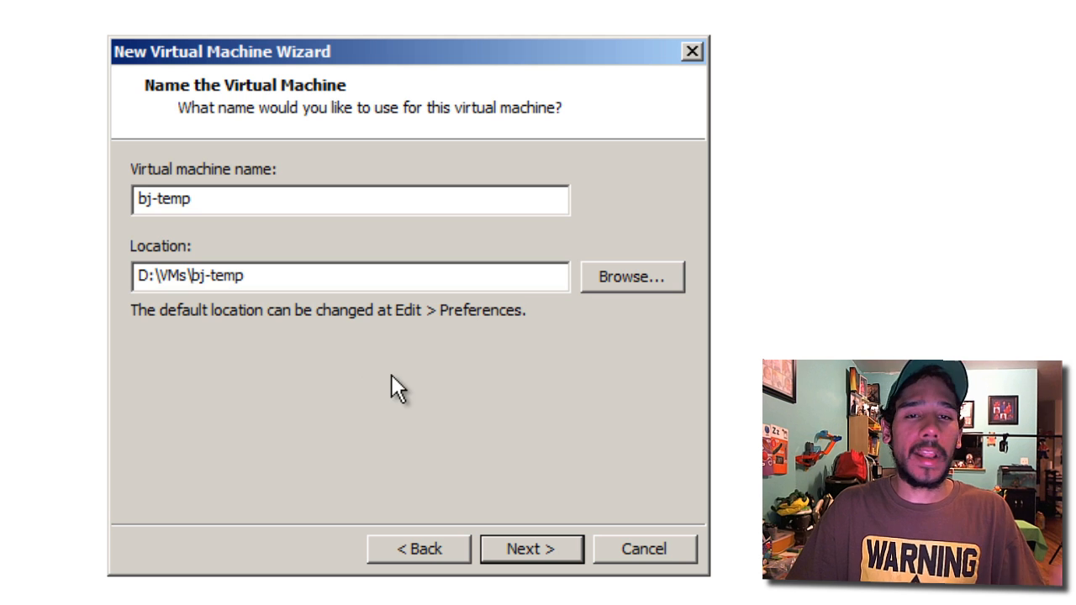
pyautogui.click(504, 557)
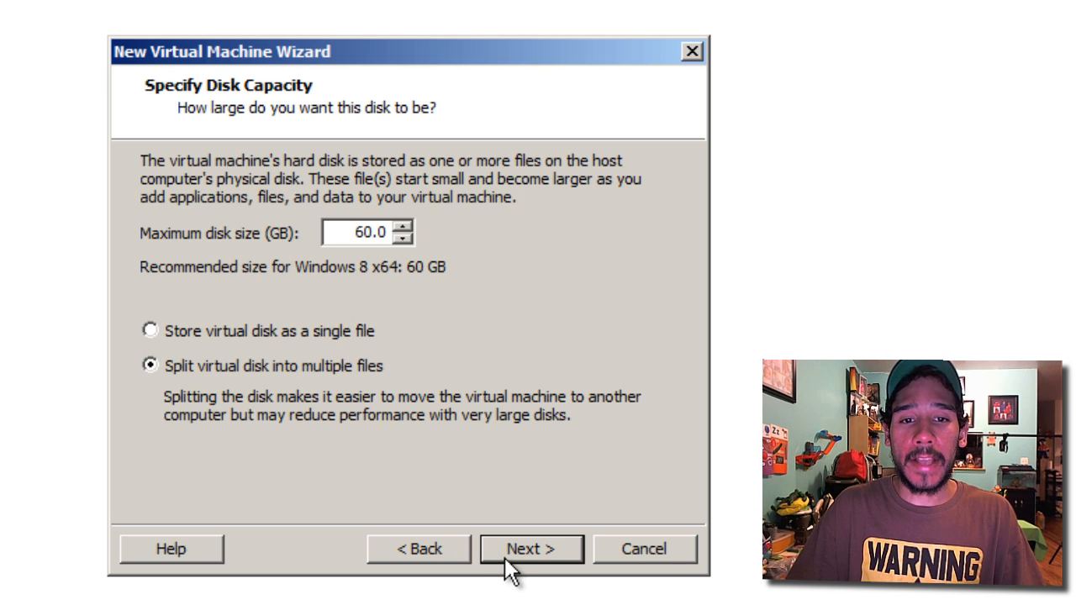
# Set the maximum disk size to 5 GB, keep the split-files option and finish creating the virtual machine.
pyautogui.moveTo(389, 233); pyautogui.dragTo(471, 231)
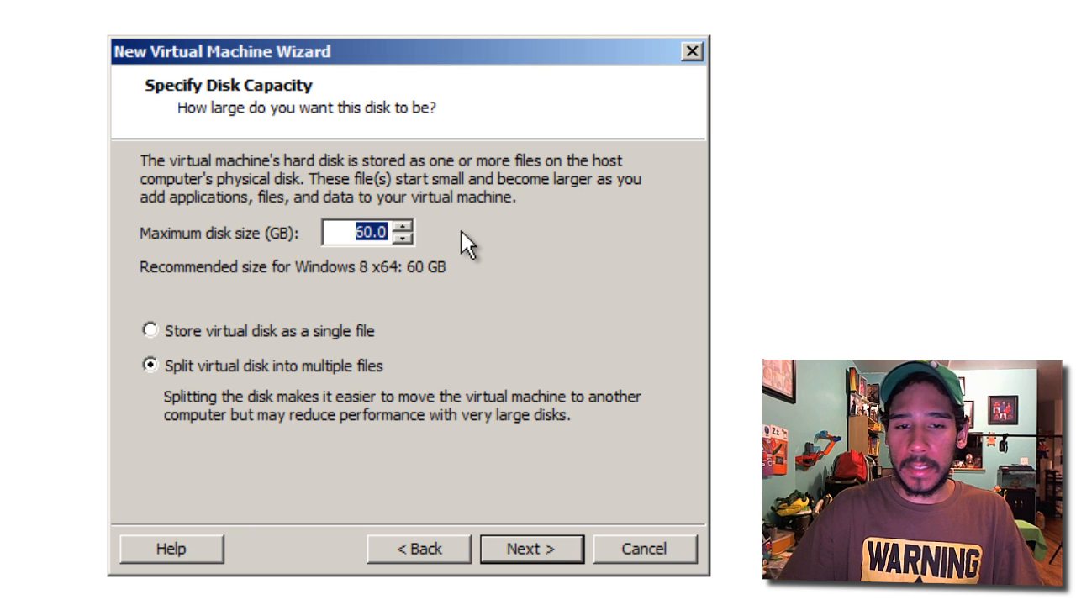
pyautogui.write('5')
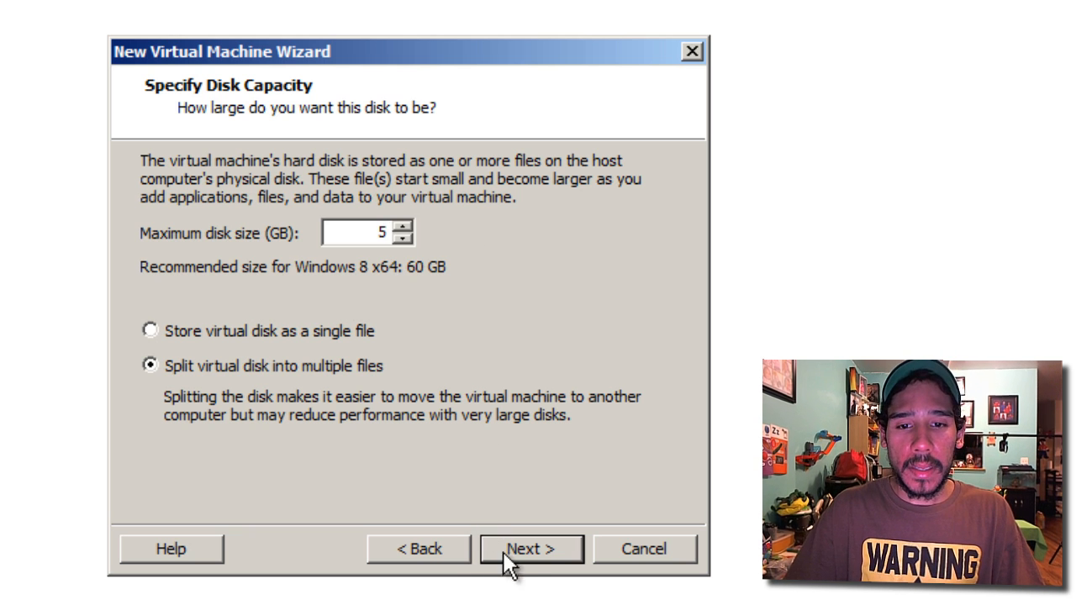
pyautogui.click(523, 554)
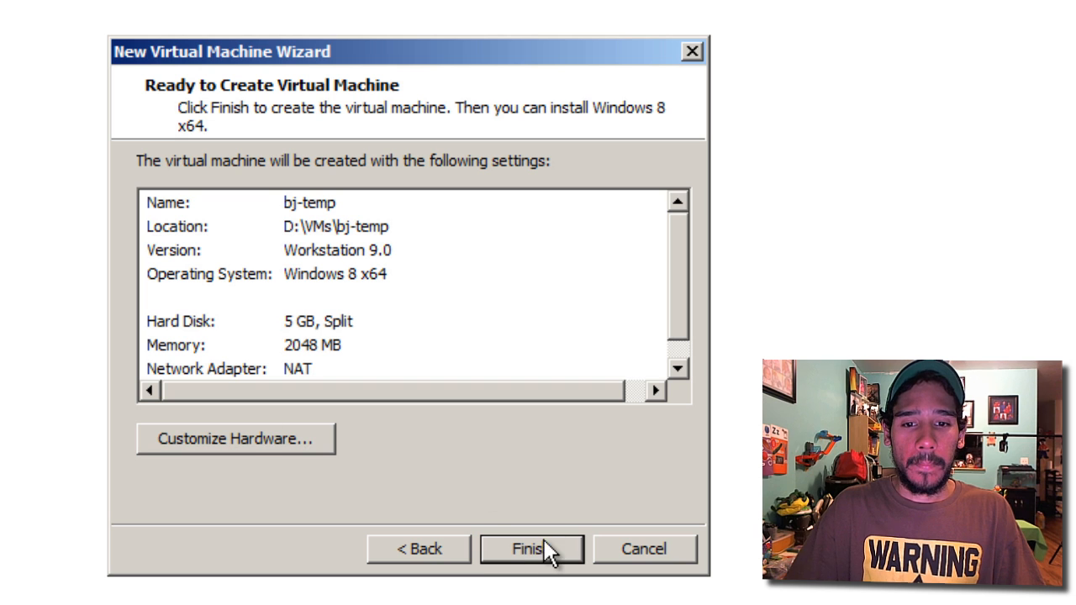
pyautogui.click(531, 551)
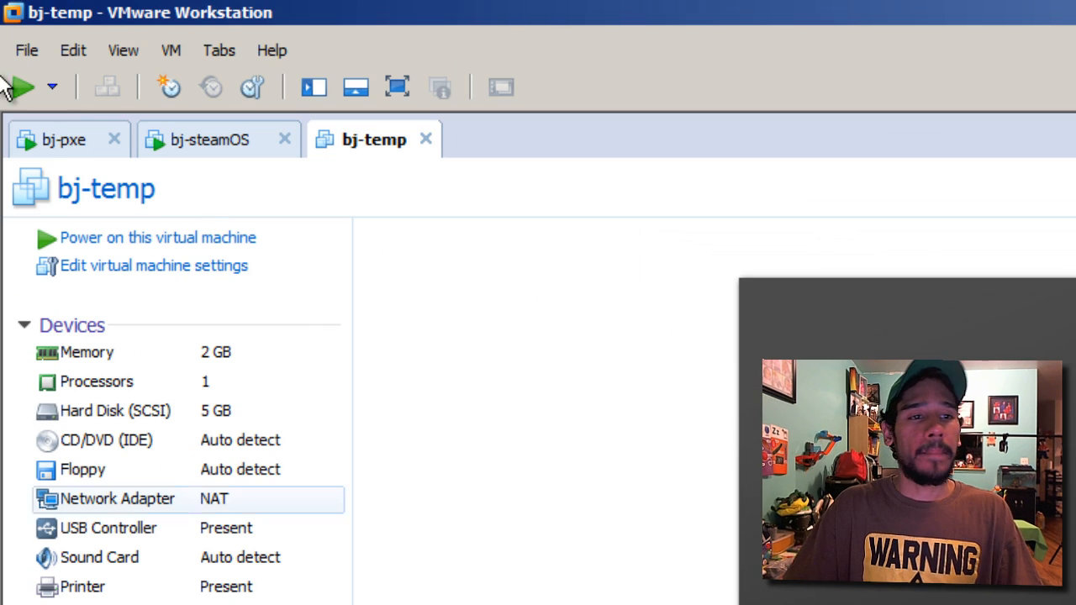
# Review the hardware settings of the bj-temp virtual machine, power it on and enter its BIOS setup.
pyautogui.click(170, 276)
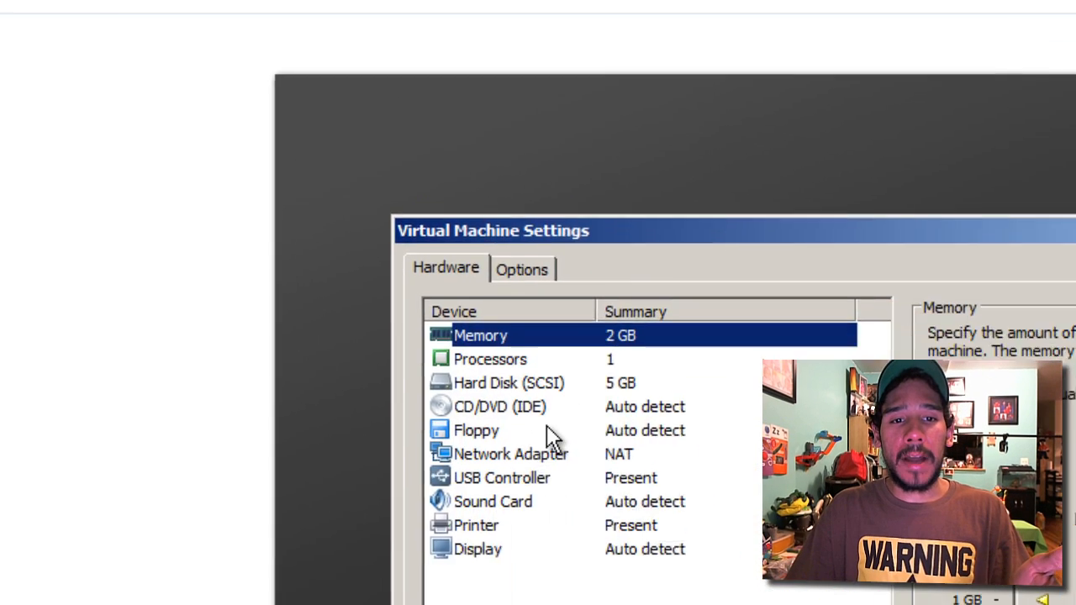
pyautogui.click(956, 592)
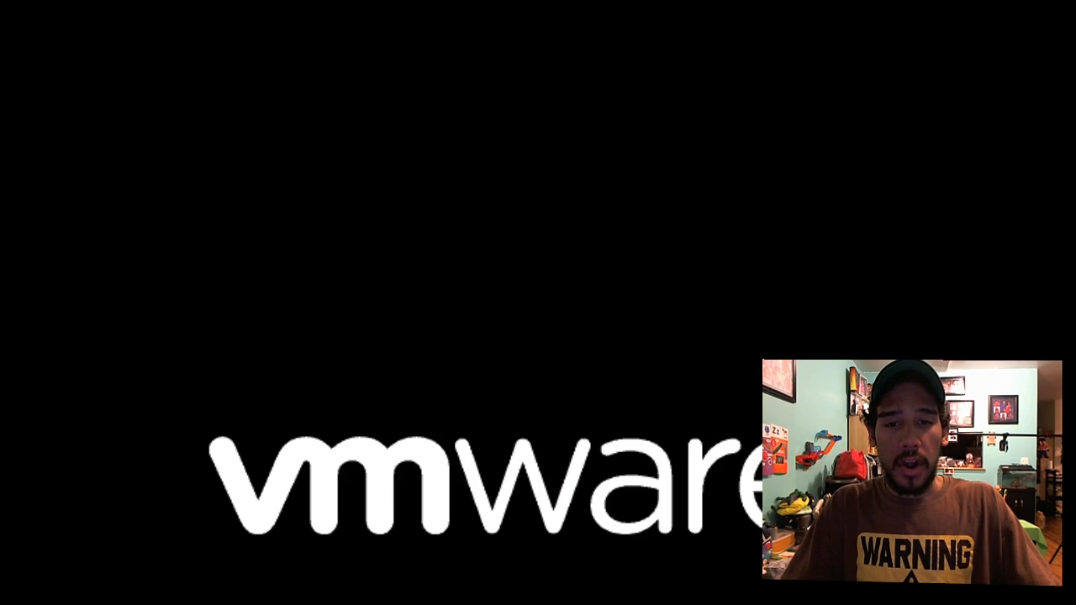
pyautogui.press('F2')
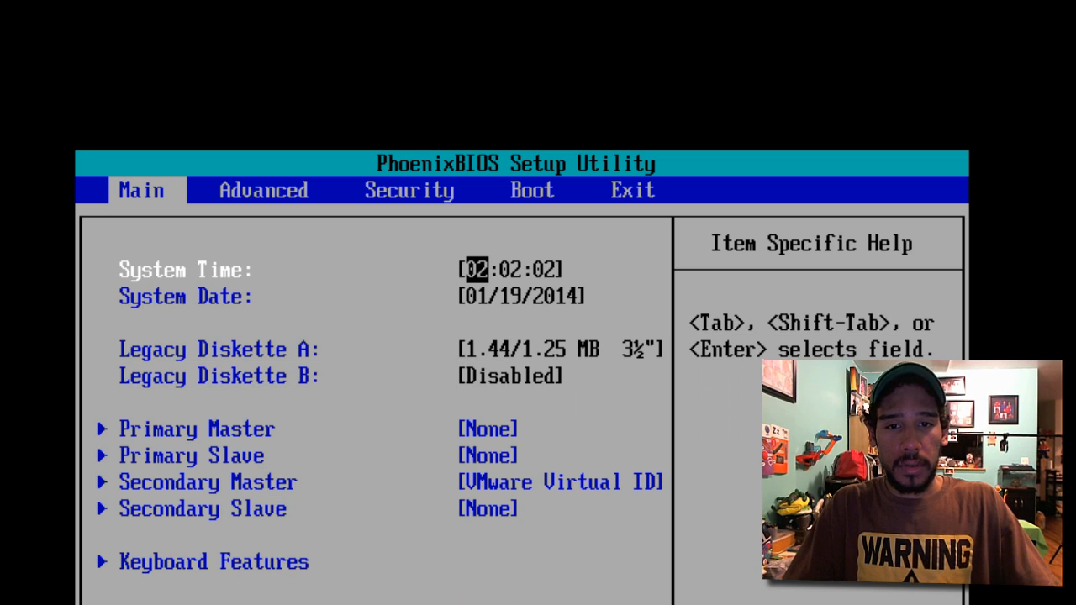
# Exit the BIOS setup with Exit Saving Changes and let the virtual machine boot from the network.
pyautogui.press('Right')
pyautogui.press('Right')
pyautogui.press('Right')
pyautogui.press('Right')
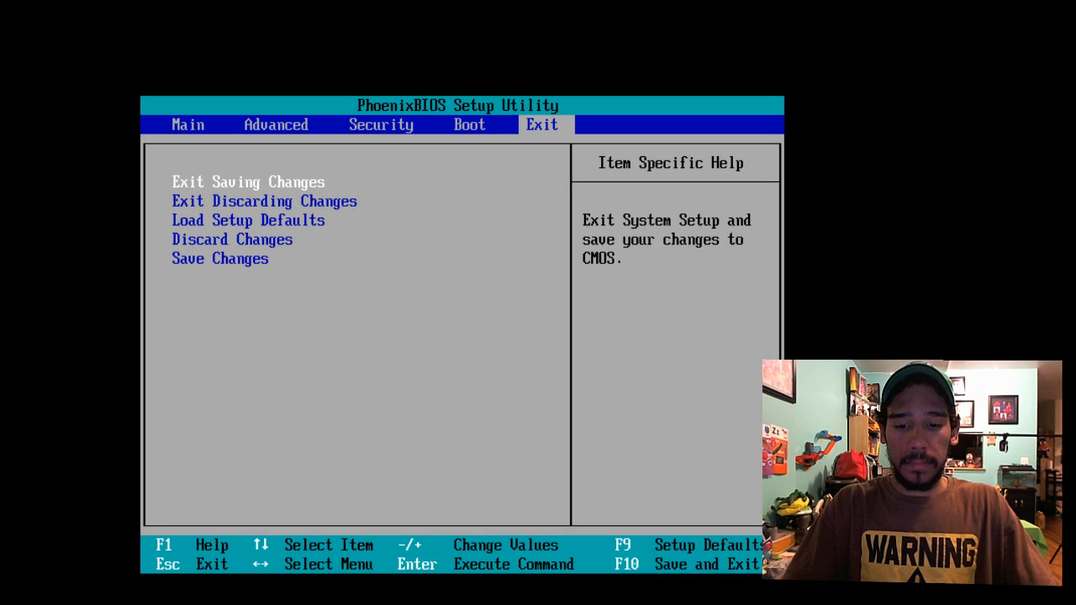
pyautogui.press('Return')
pyautogui.press('Return')
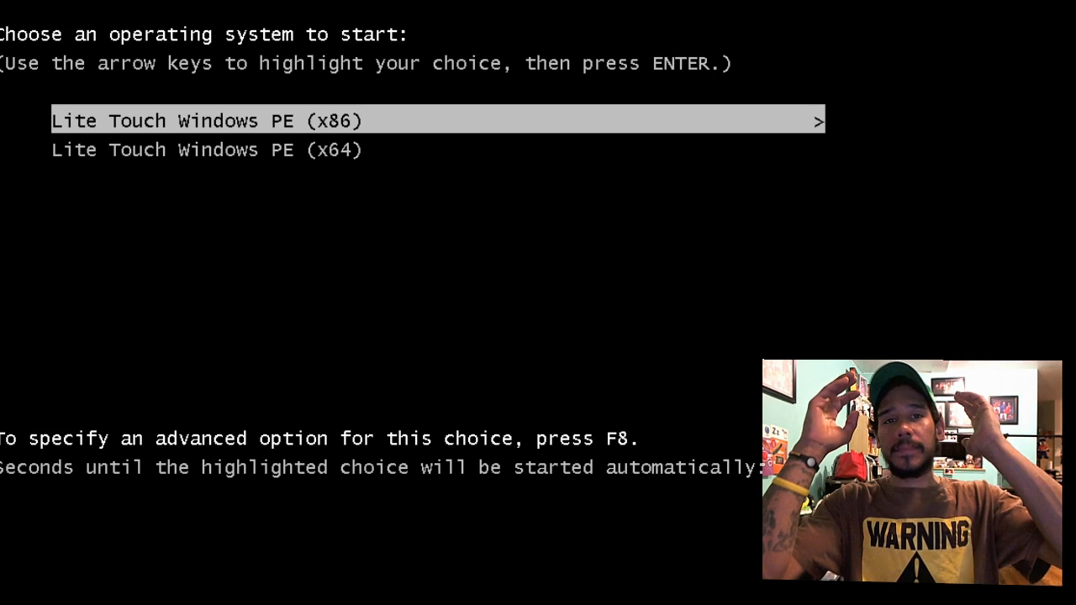
# Start Lite Touch Windows PE (x64) from the list of operating systems in the boot manager.
pyautogui.press('Down')
pyautogui.press('Up')
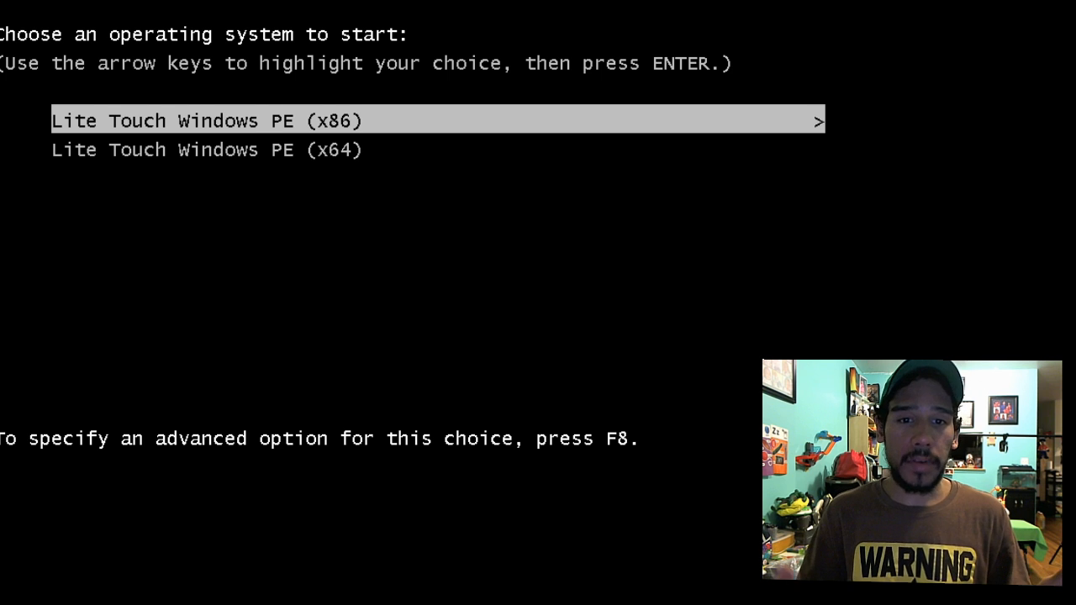
pyautogui.press('Down')
pyautogui.press('Return')
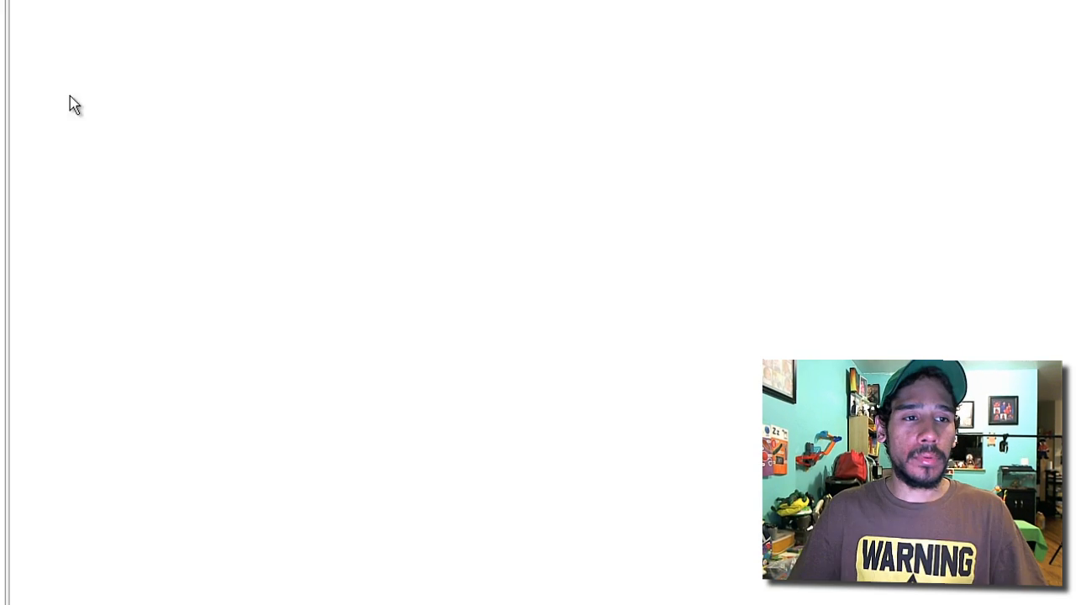
pyautogui.press('super')
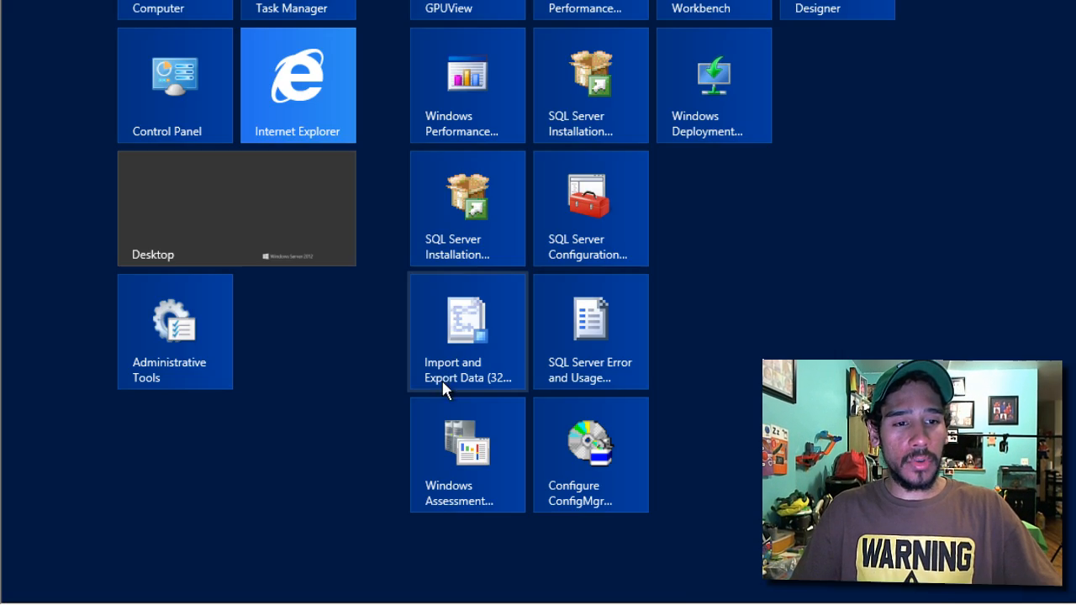
pyautogui.click(620, 272)
pyautogui.press('super')
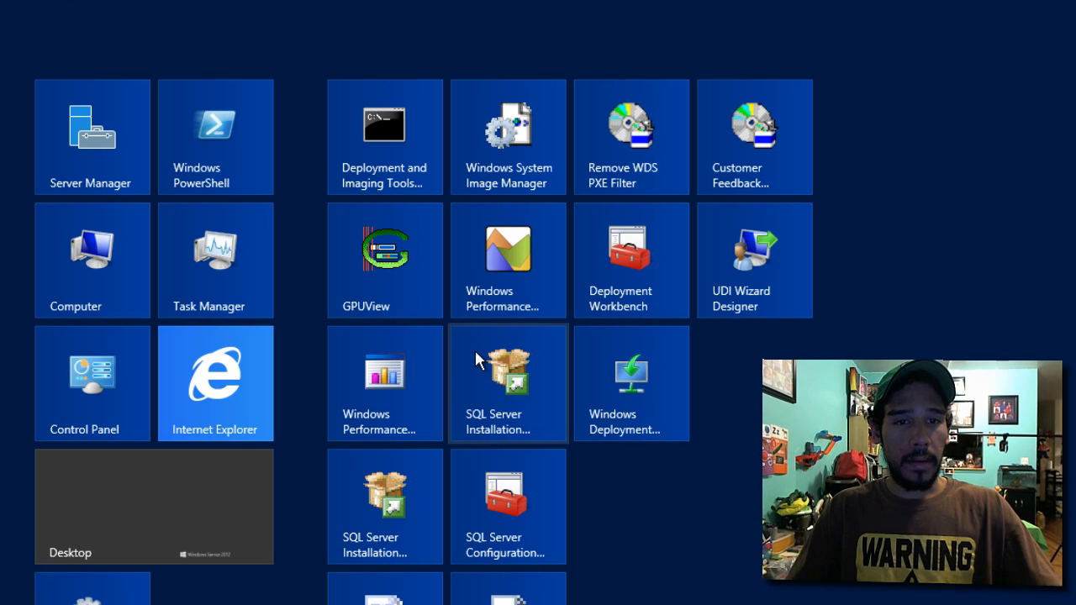
pyautogui.click(146, 528)
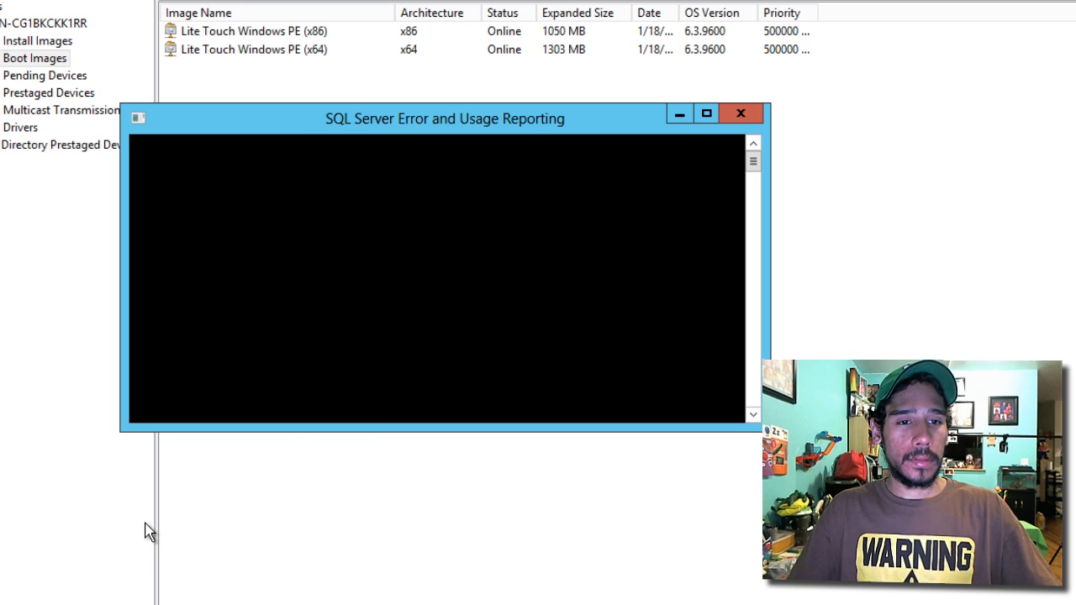
pyautogui.click(741, 112)
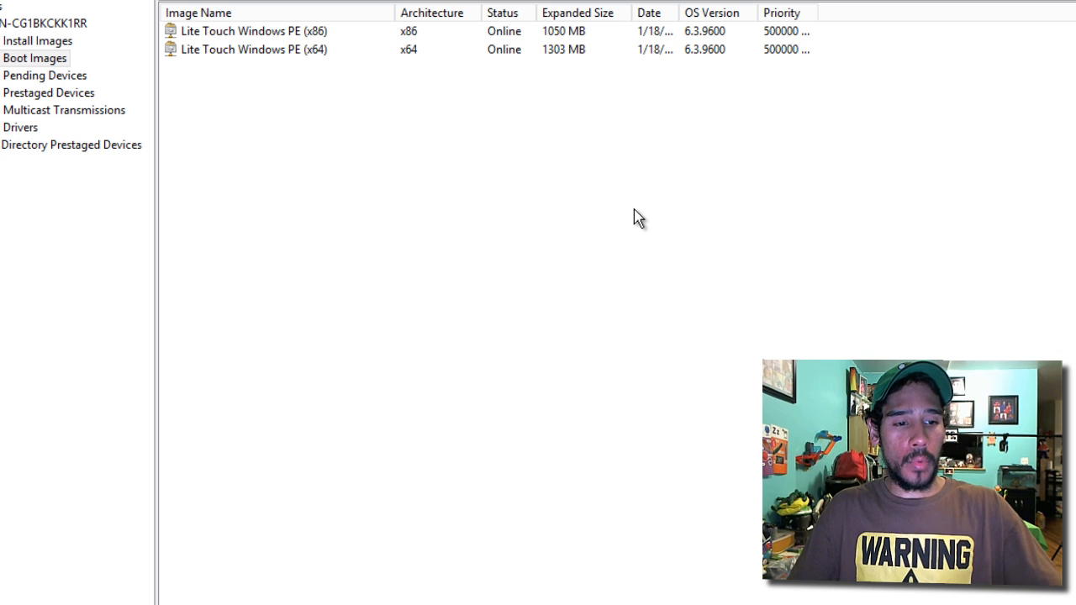
# Open a command prompt on the deployment server and run ipconfig to check its IPv4 address.
pyautogui.press('Return')
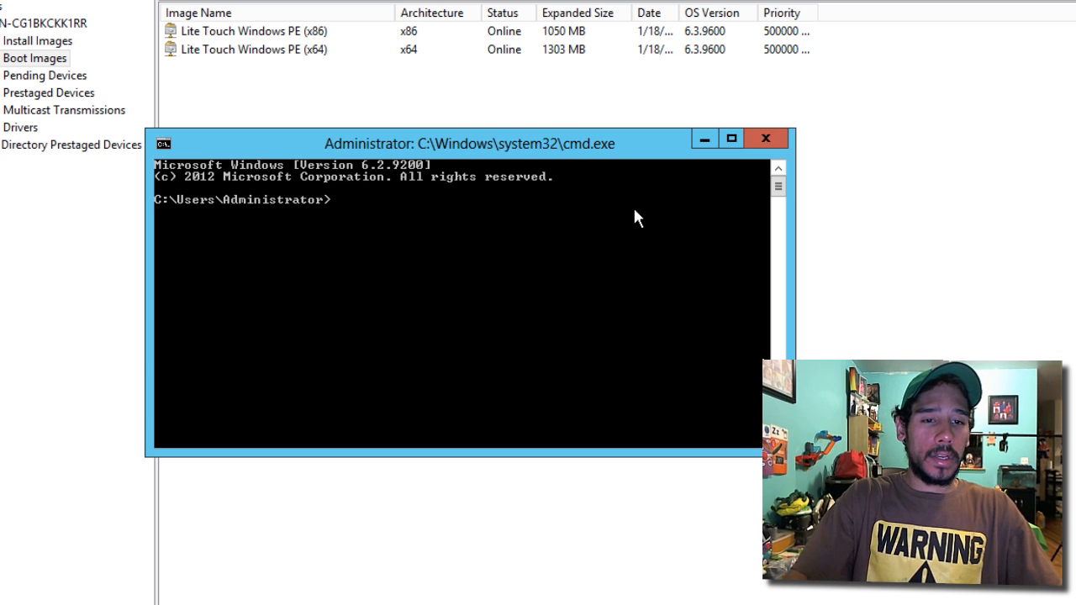
pyautogui.write('ip')
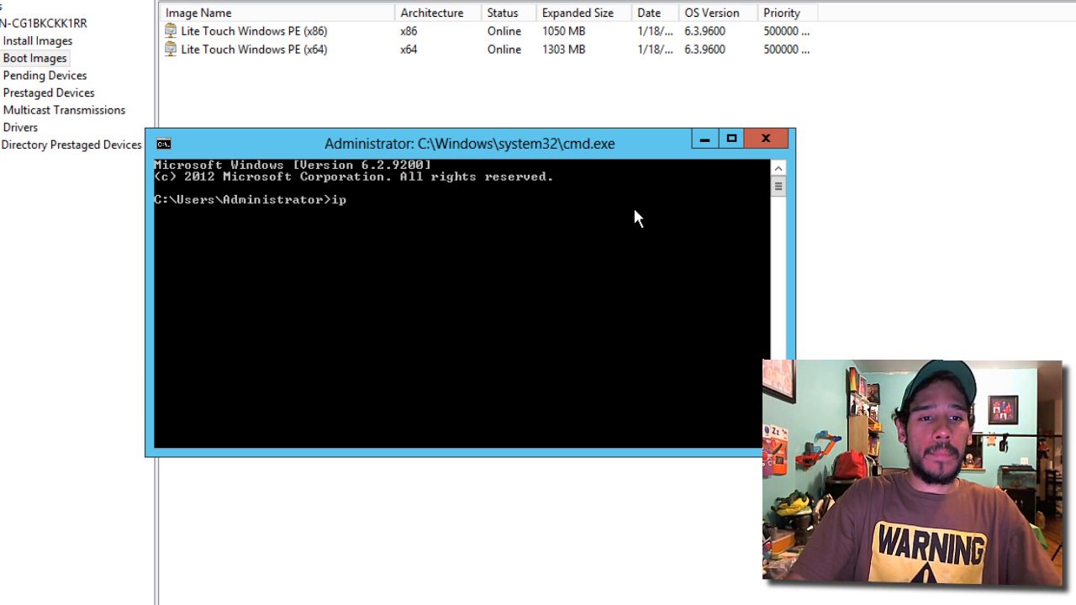
pyautogui.write('config')
pyautogui.press('Return')
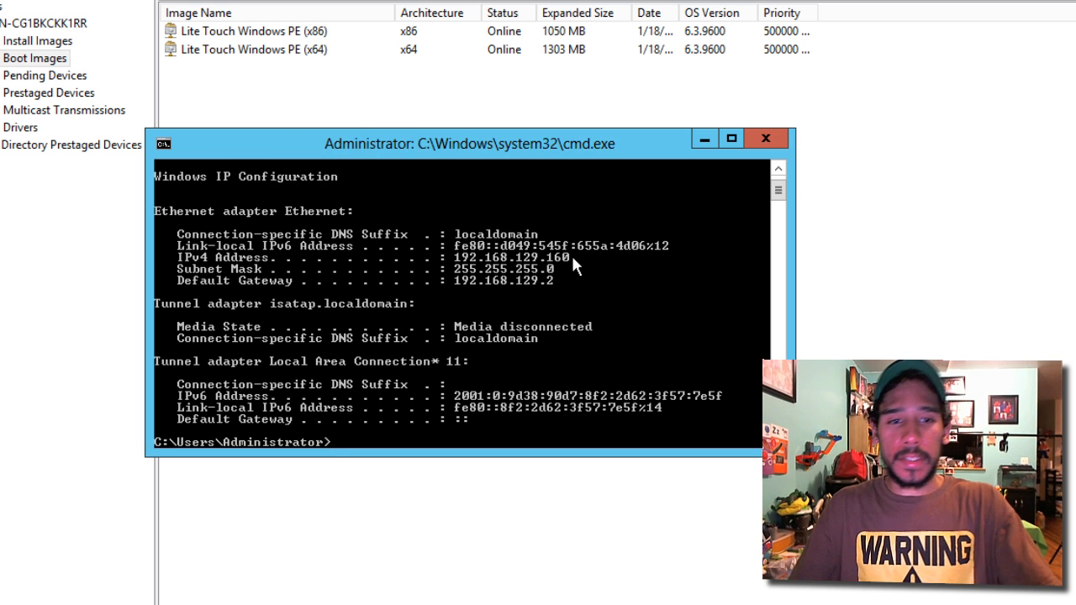